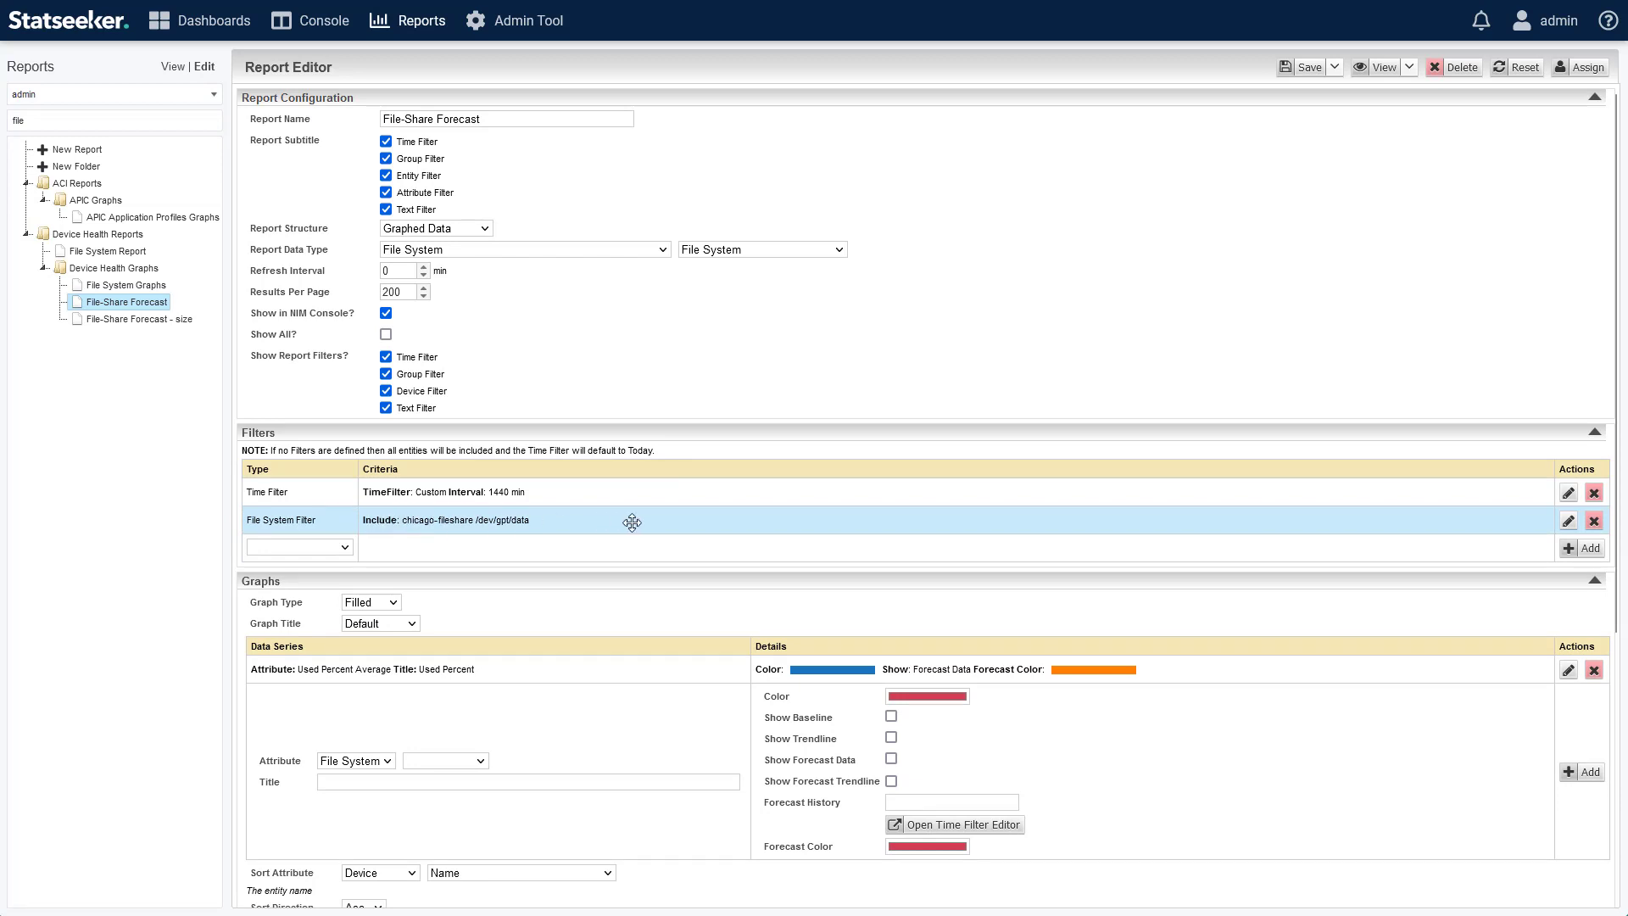
Open the Used Percent series settings, preview the report, and inspect the graph where the forecast crosses the threshold.
{"action": "left_click", "coordinate": [1569, 671]}
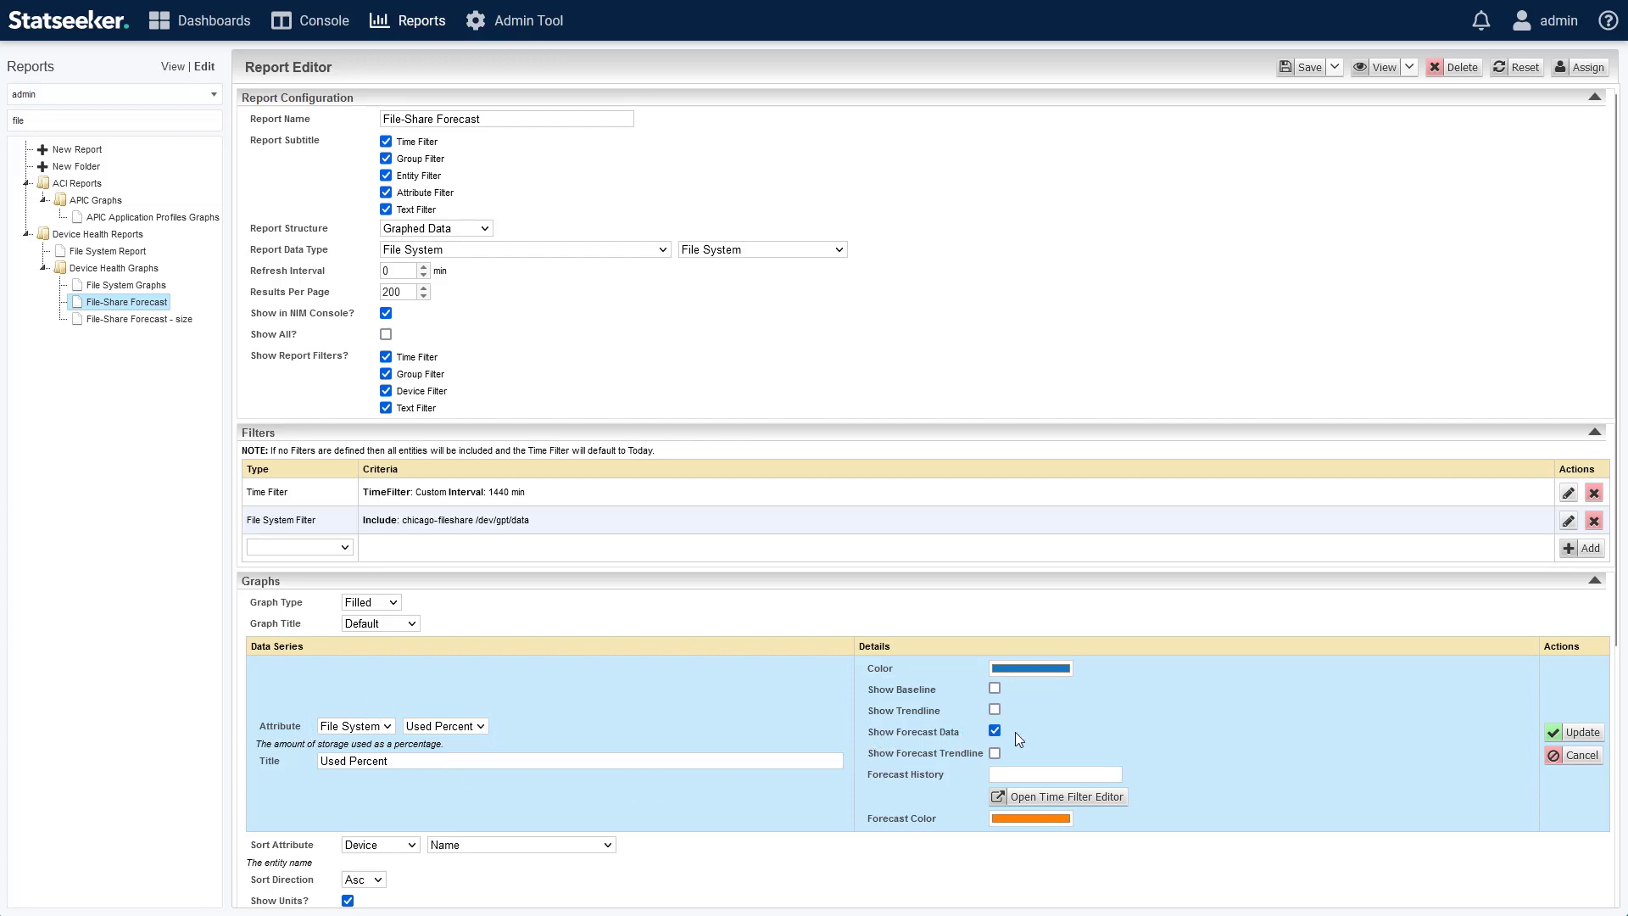
{"action": "scroll", "coordinate": [805, 695], "scroll_direction": "down", "scroll_amount": 4}
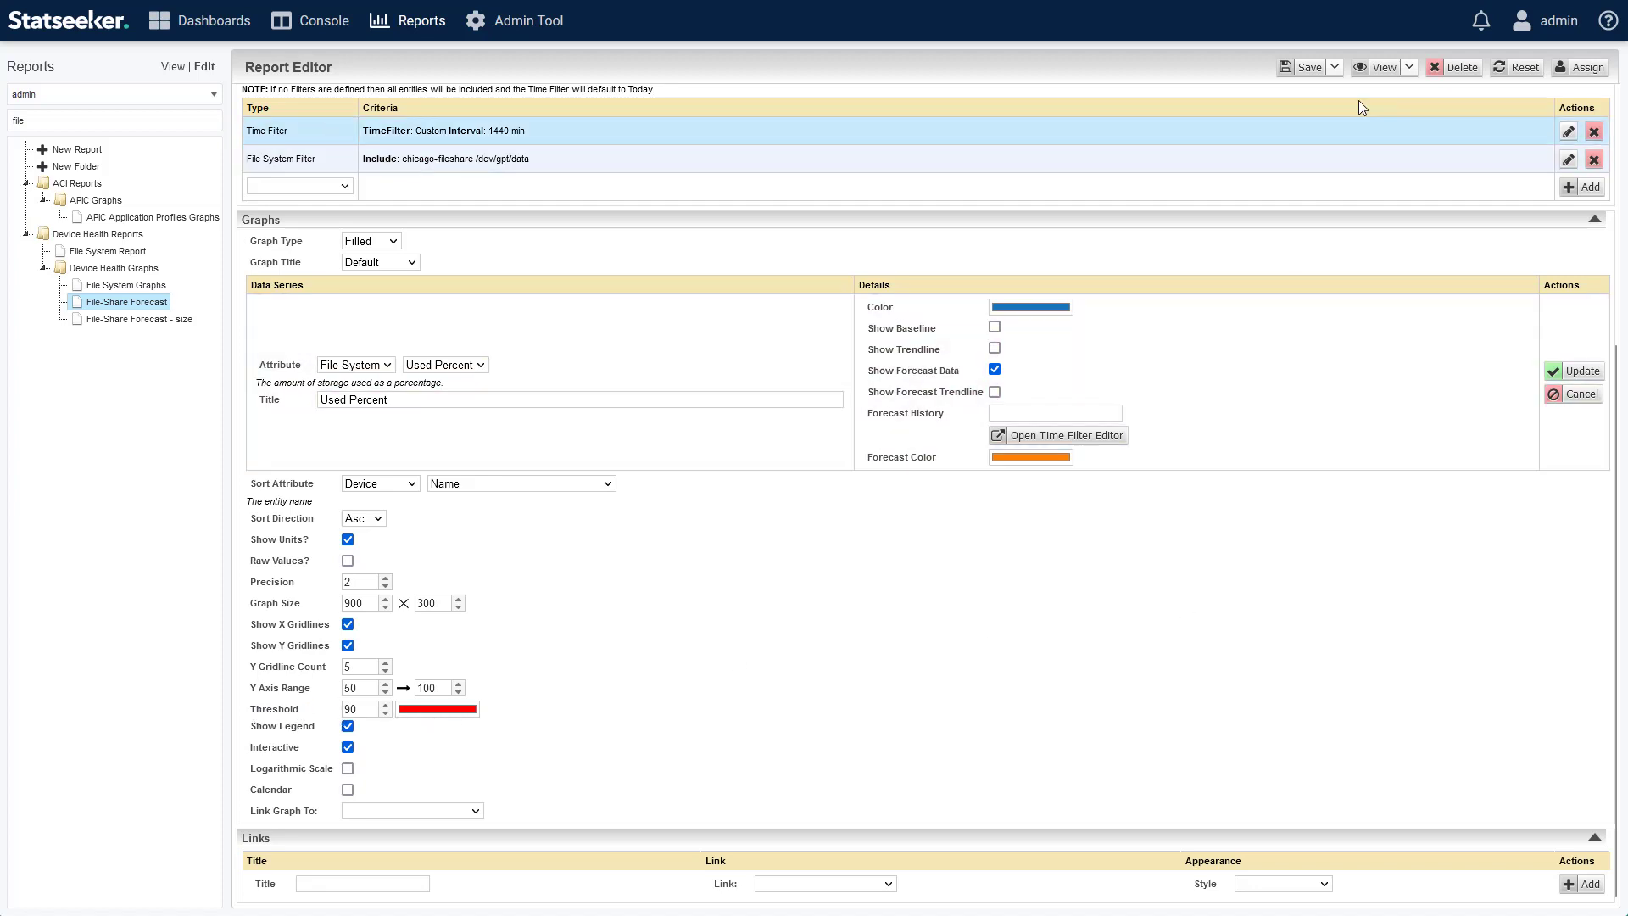
{"action": "left_click", "coordinate": [1381, 86]}
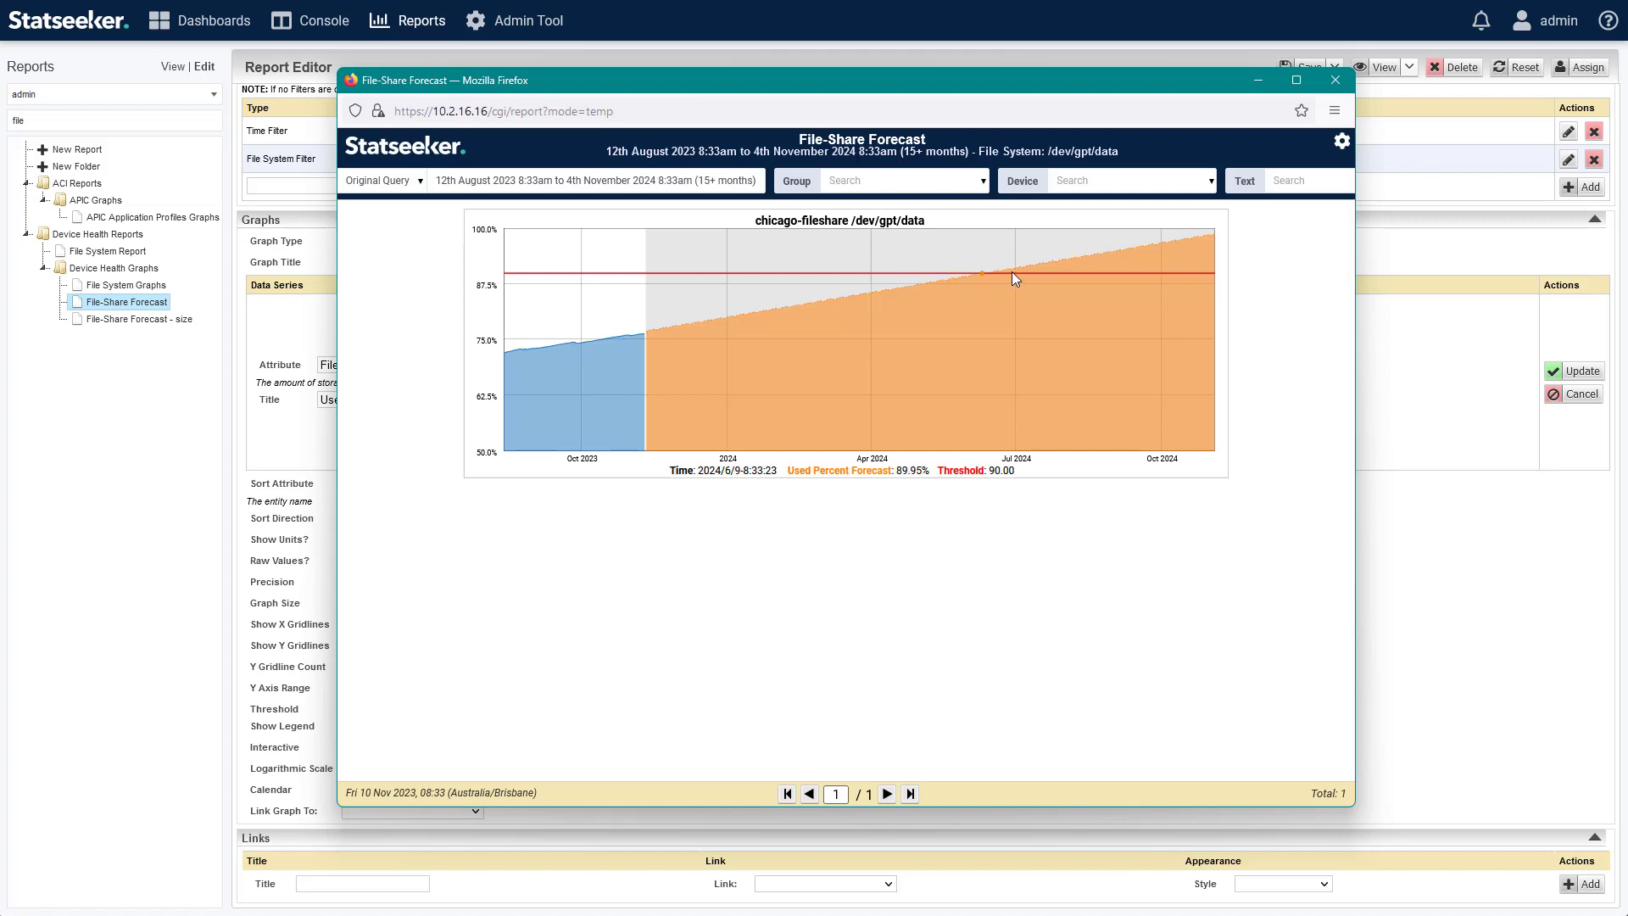
{"action": "left_click_drag", "start_coordinate": [962, 272], "coordinate": [995, 269]}
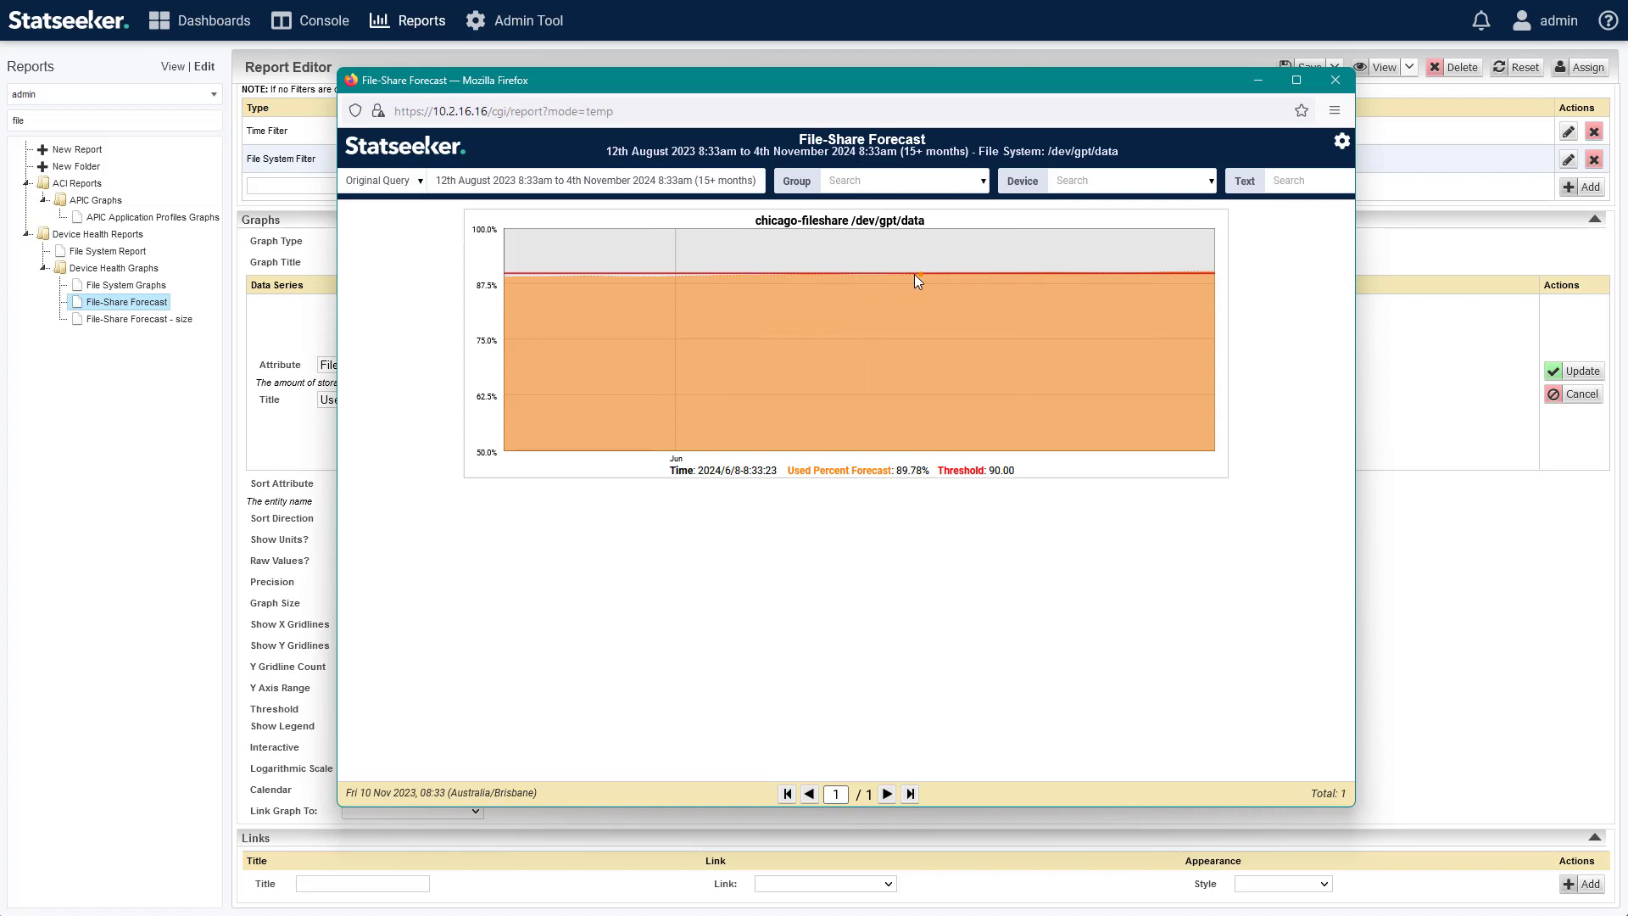
{"action": "double_click", "coordinate": [879, 328]}
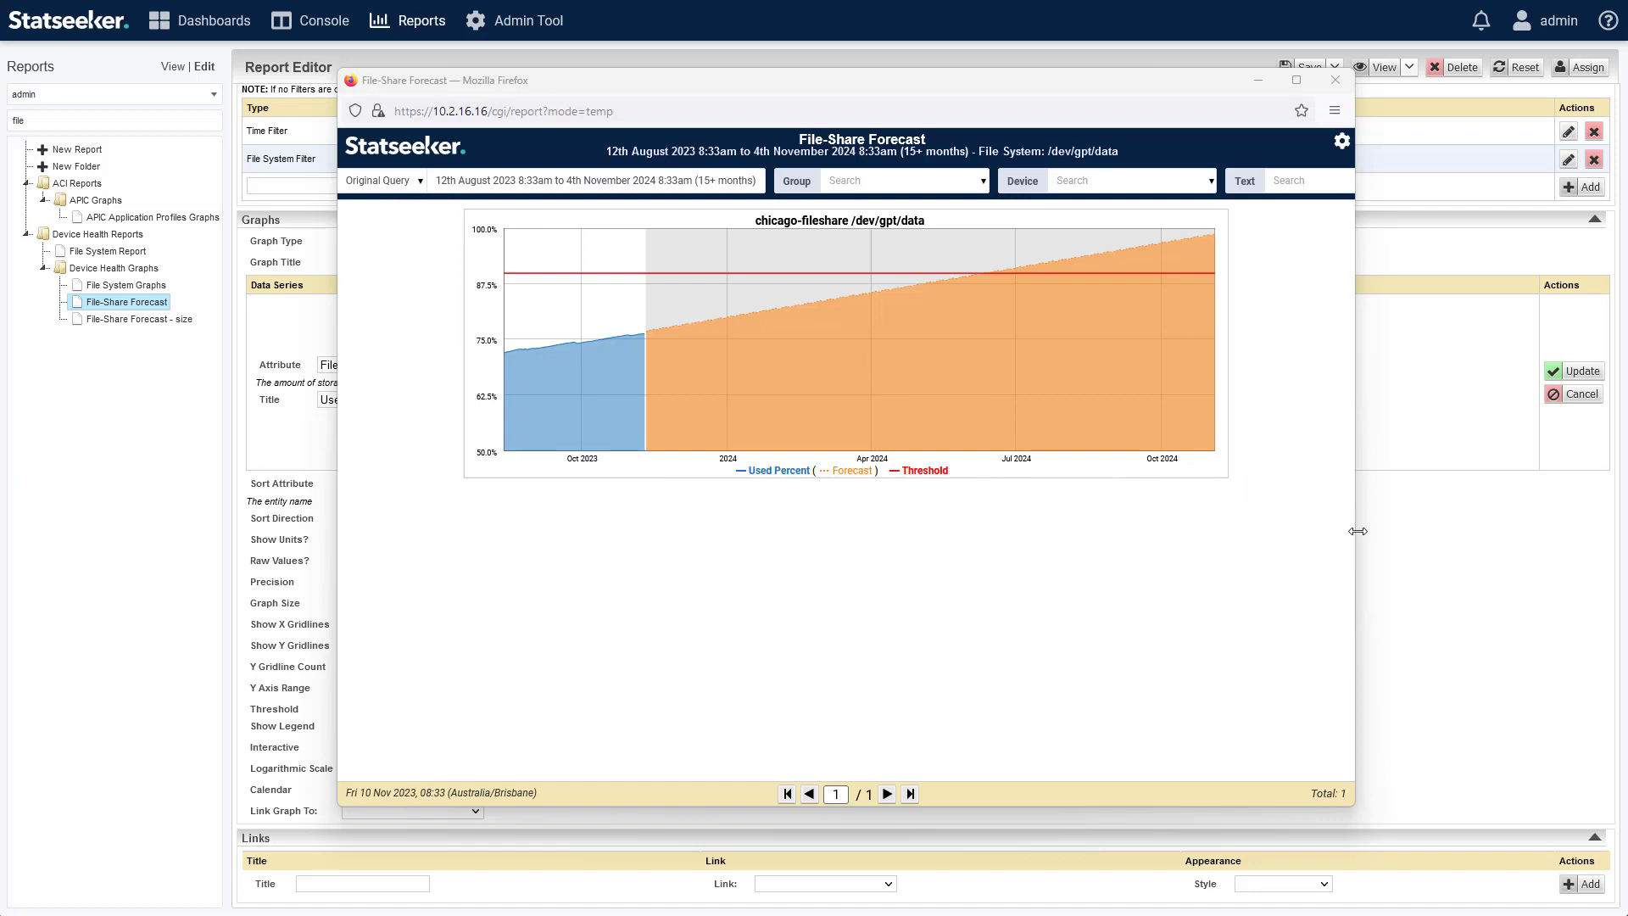
Check the series' Forecast History setting, review the forecast preview again, and close the preview.
{"action": "left_click", "coordinate": [1383, 533]}
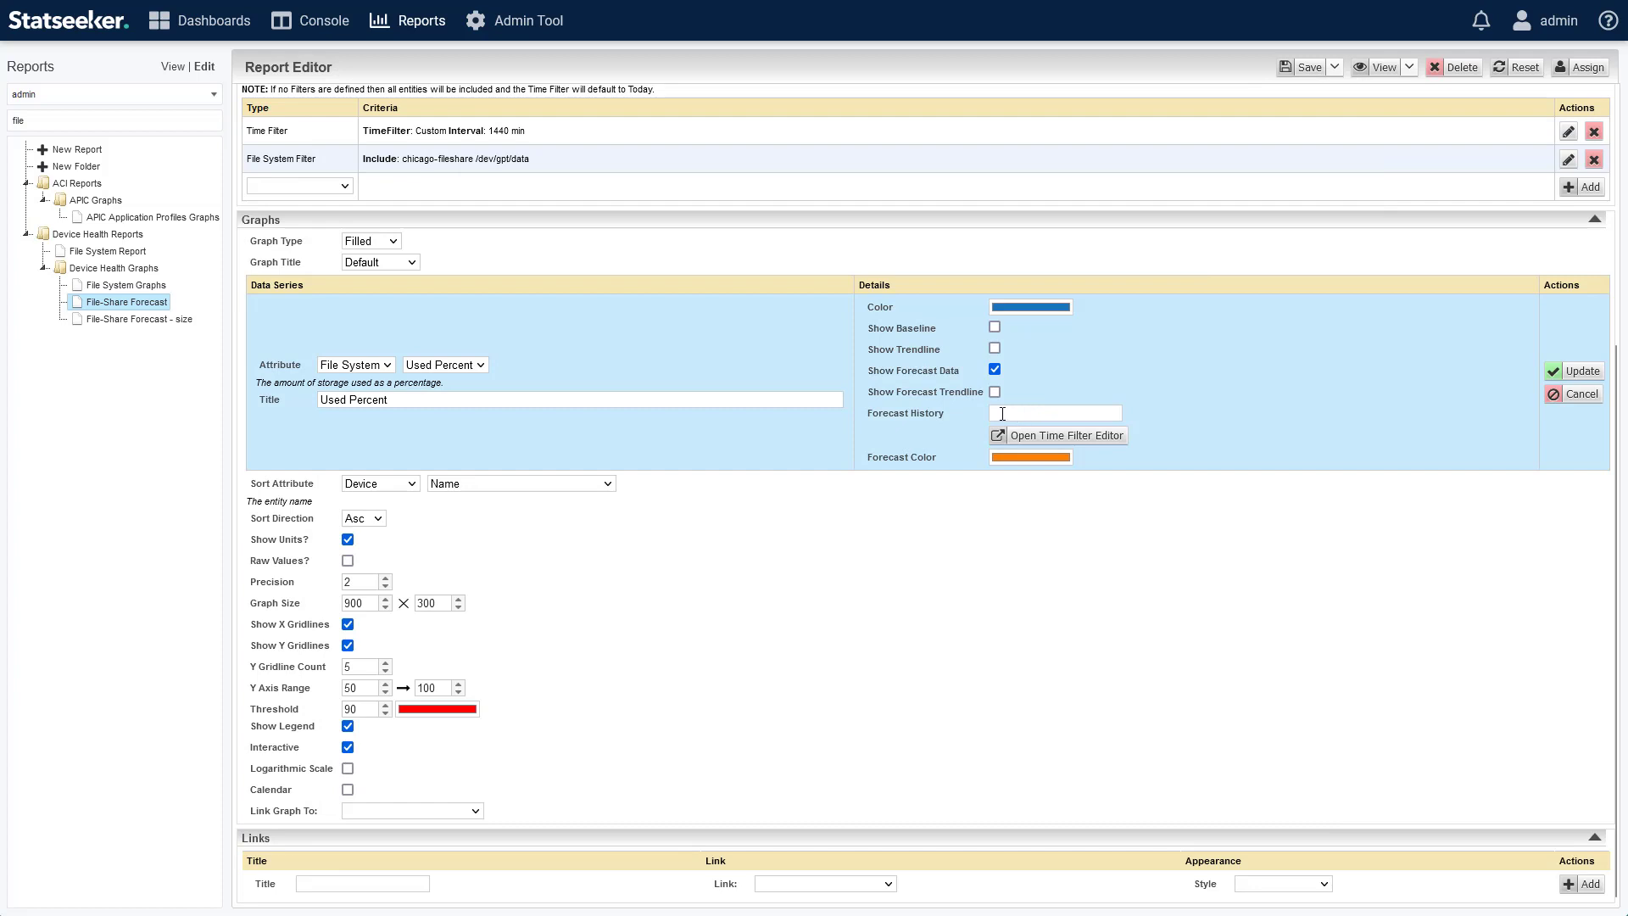
{"action": "left_click", "coordinate": [1118, 413]}
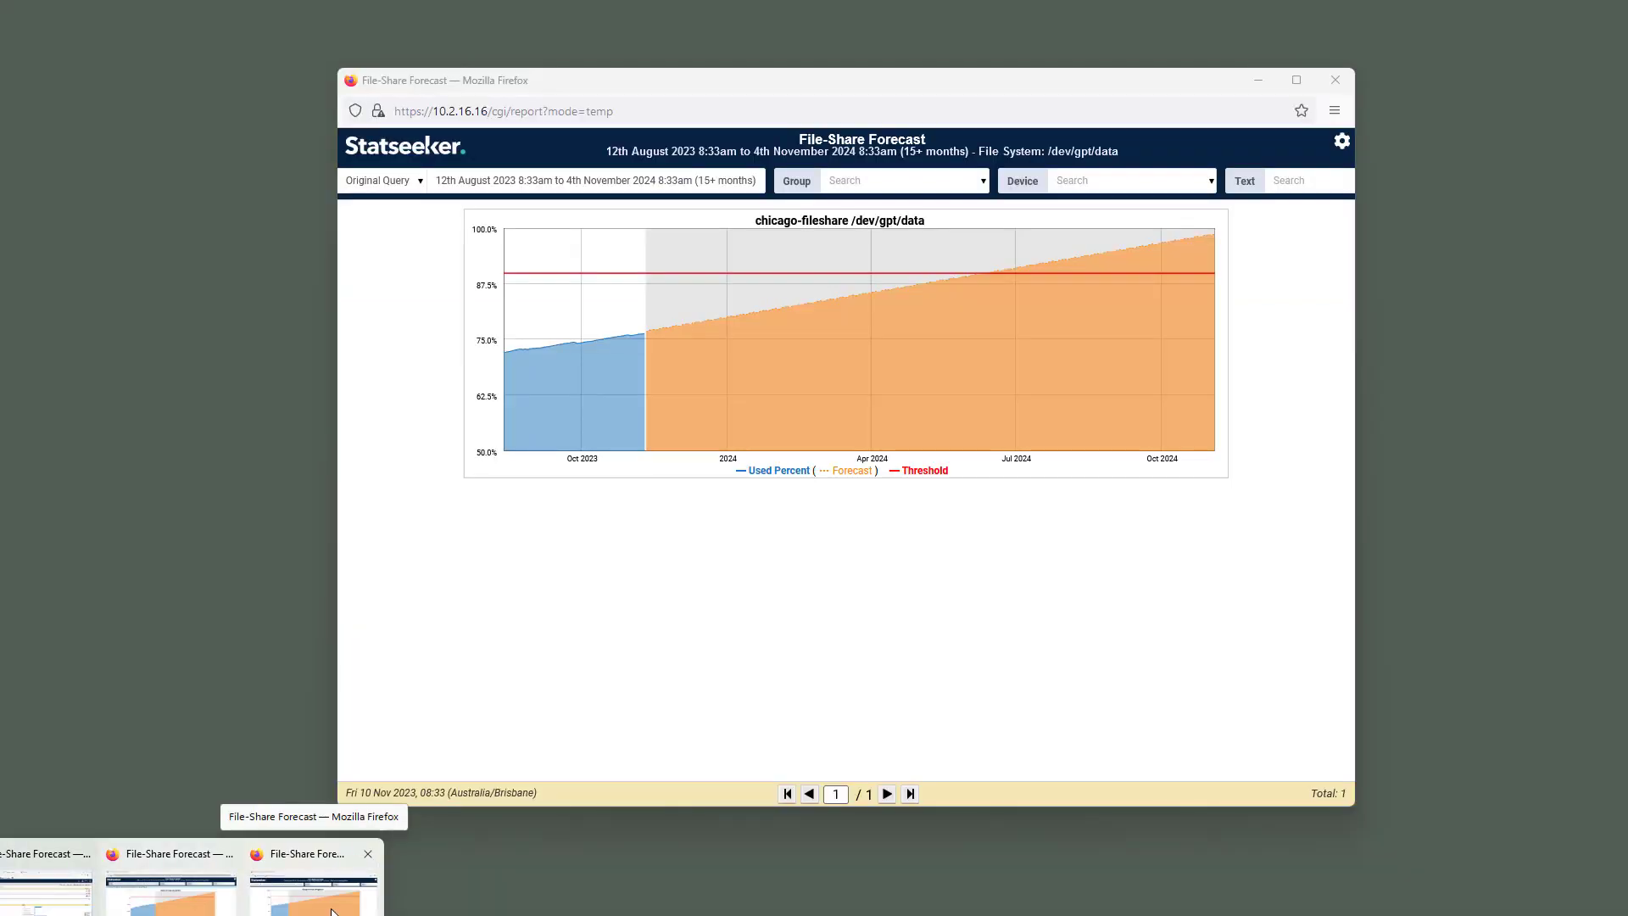
{"action": "left_click", "coordinate": [332, 911]}
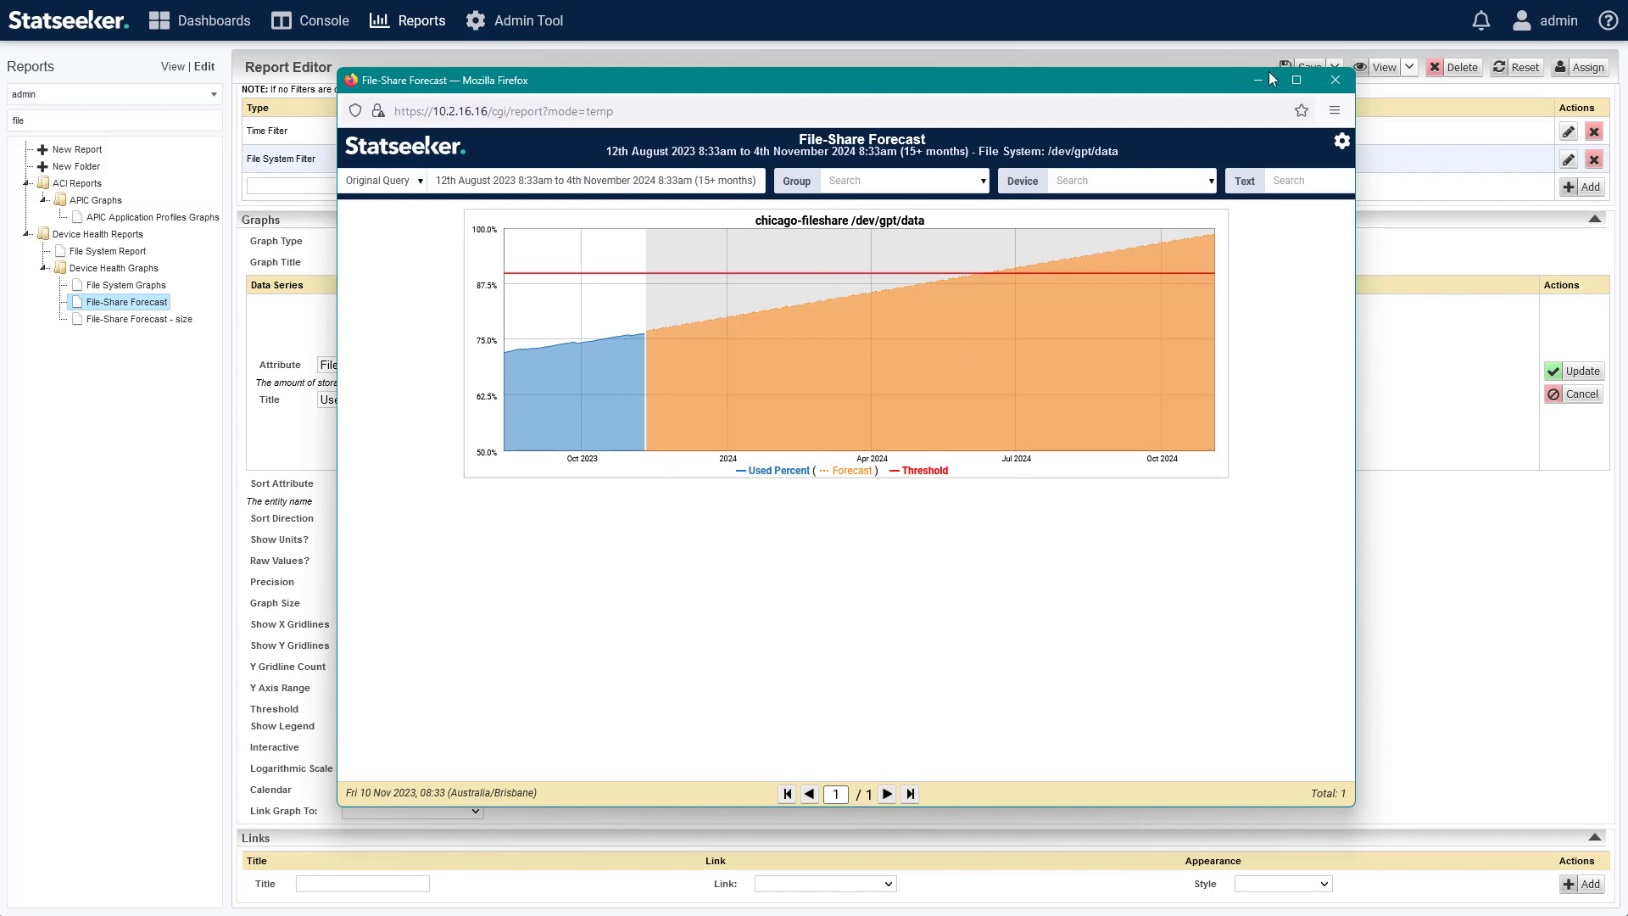
{"action": "left_click", "coordinate": [1336, 80]}
Add a new threshold in the Admin Tool's threshold configuration and name it "Fileshare Full".
{"action": "left_click", "coordinate": [547, 29]}
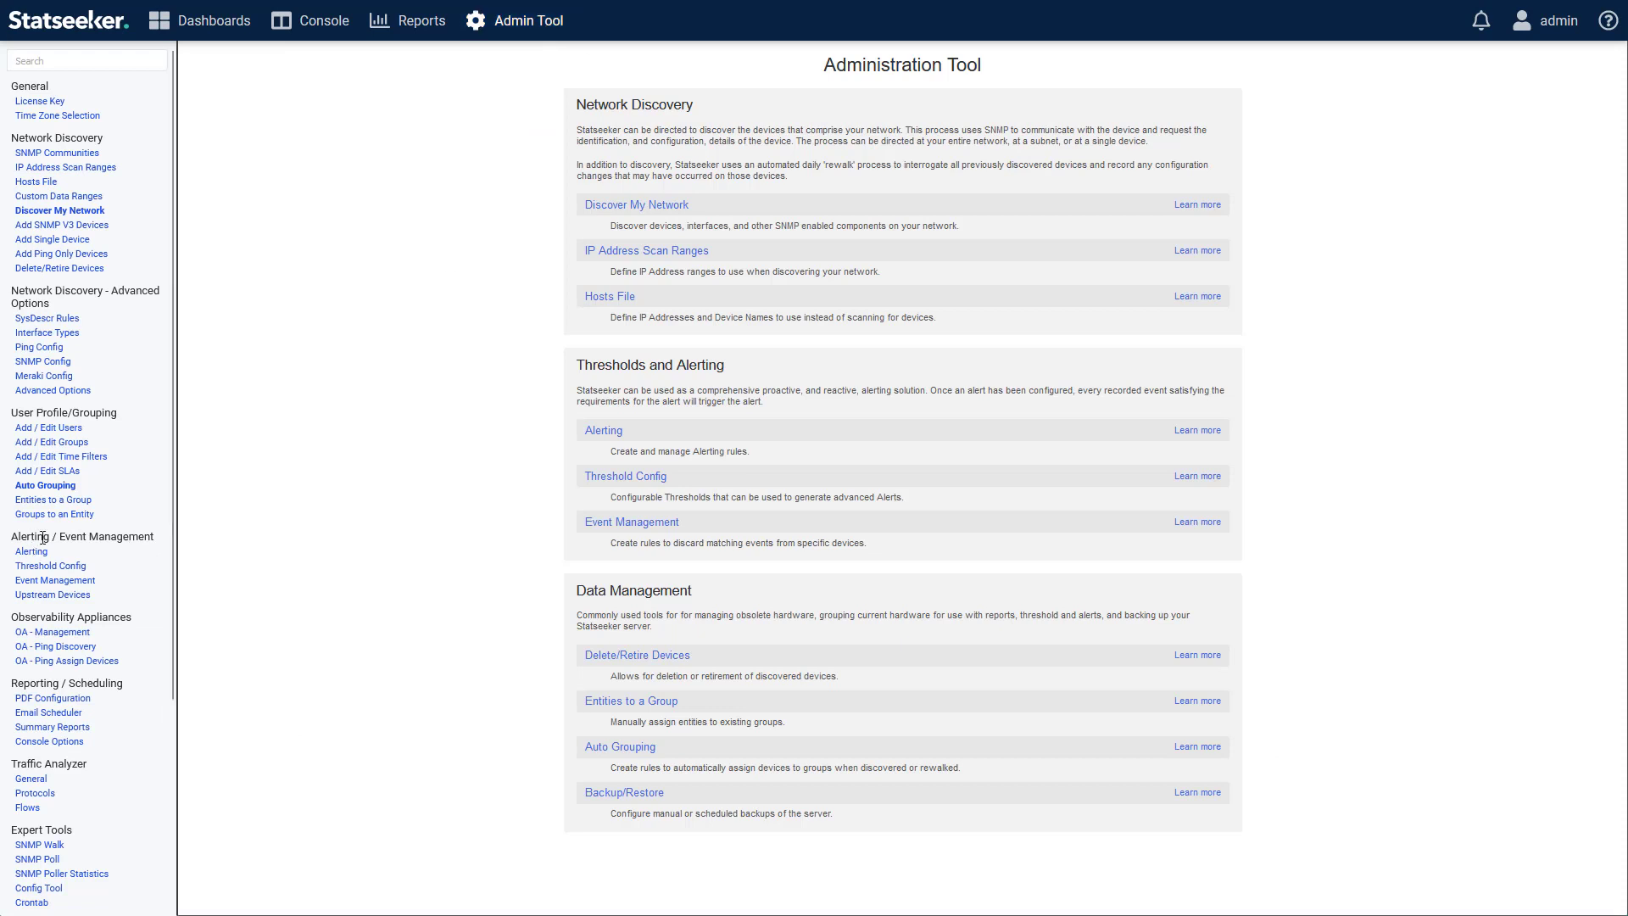
{"action": "left_click", "coordinate": [67, 568]}
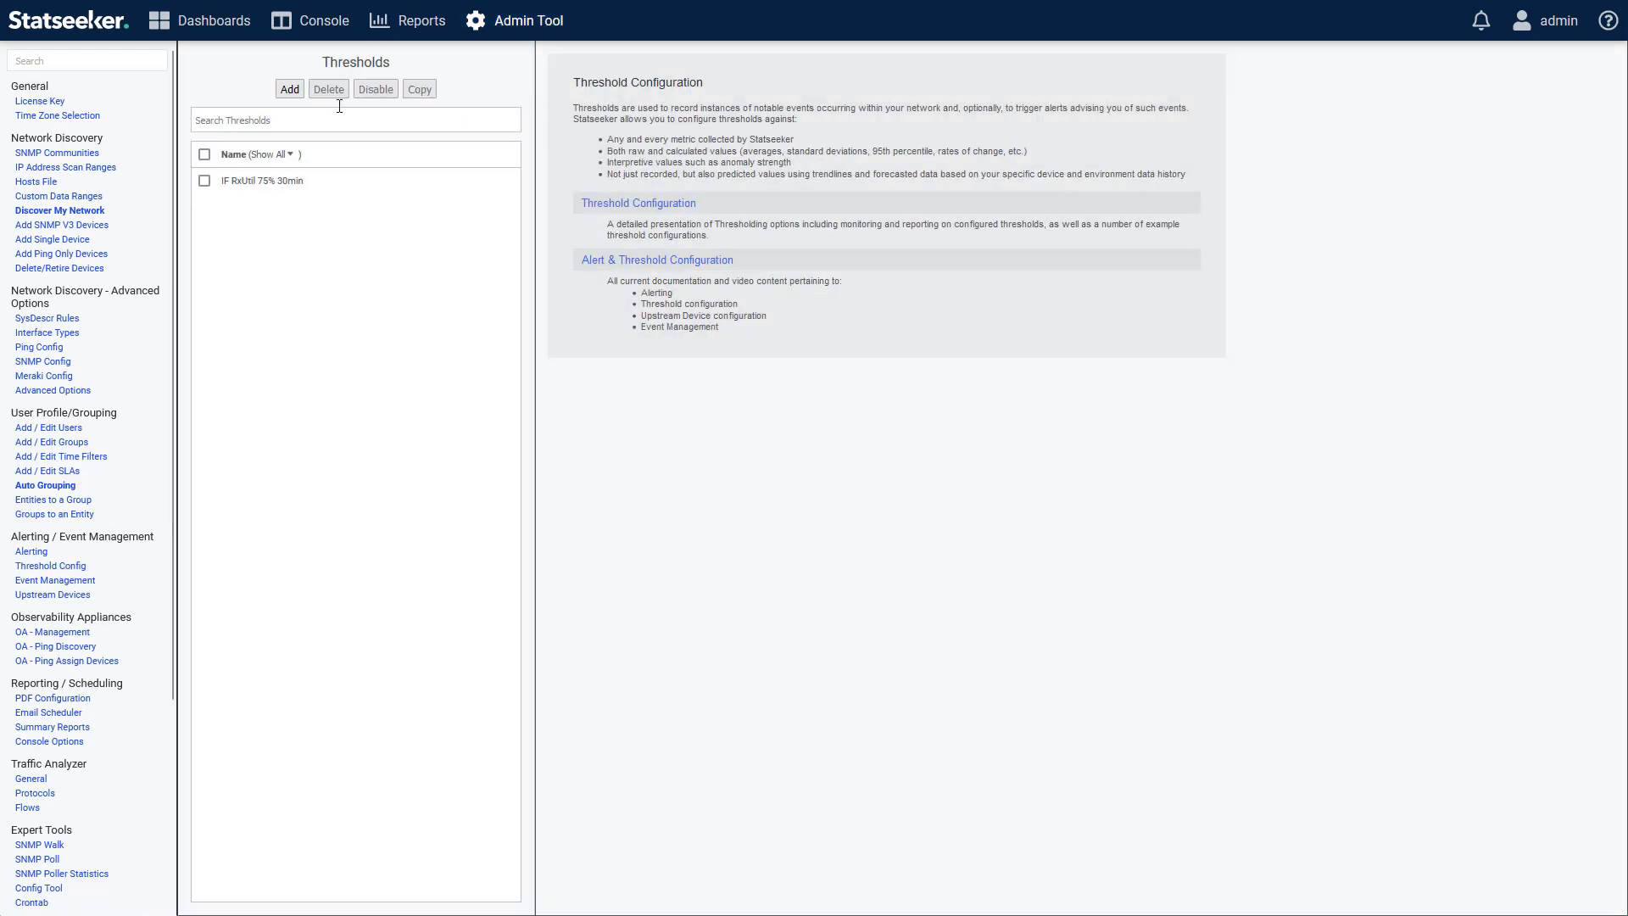
{"action": "left_click", "coordinate": [288, 89]}
{"action": "left_click", "coordinate": [987, 112]}
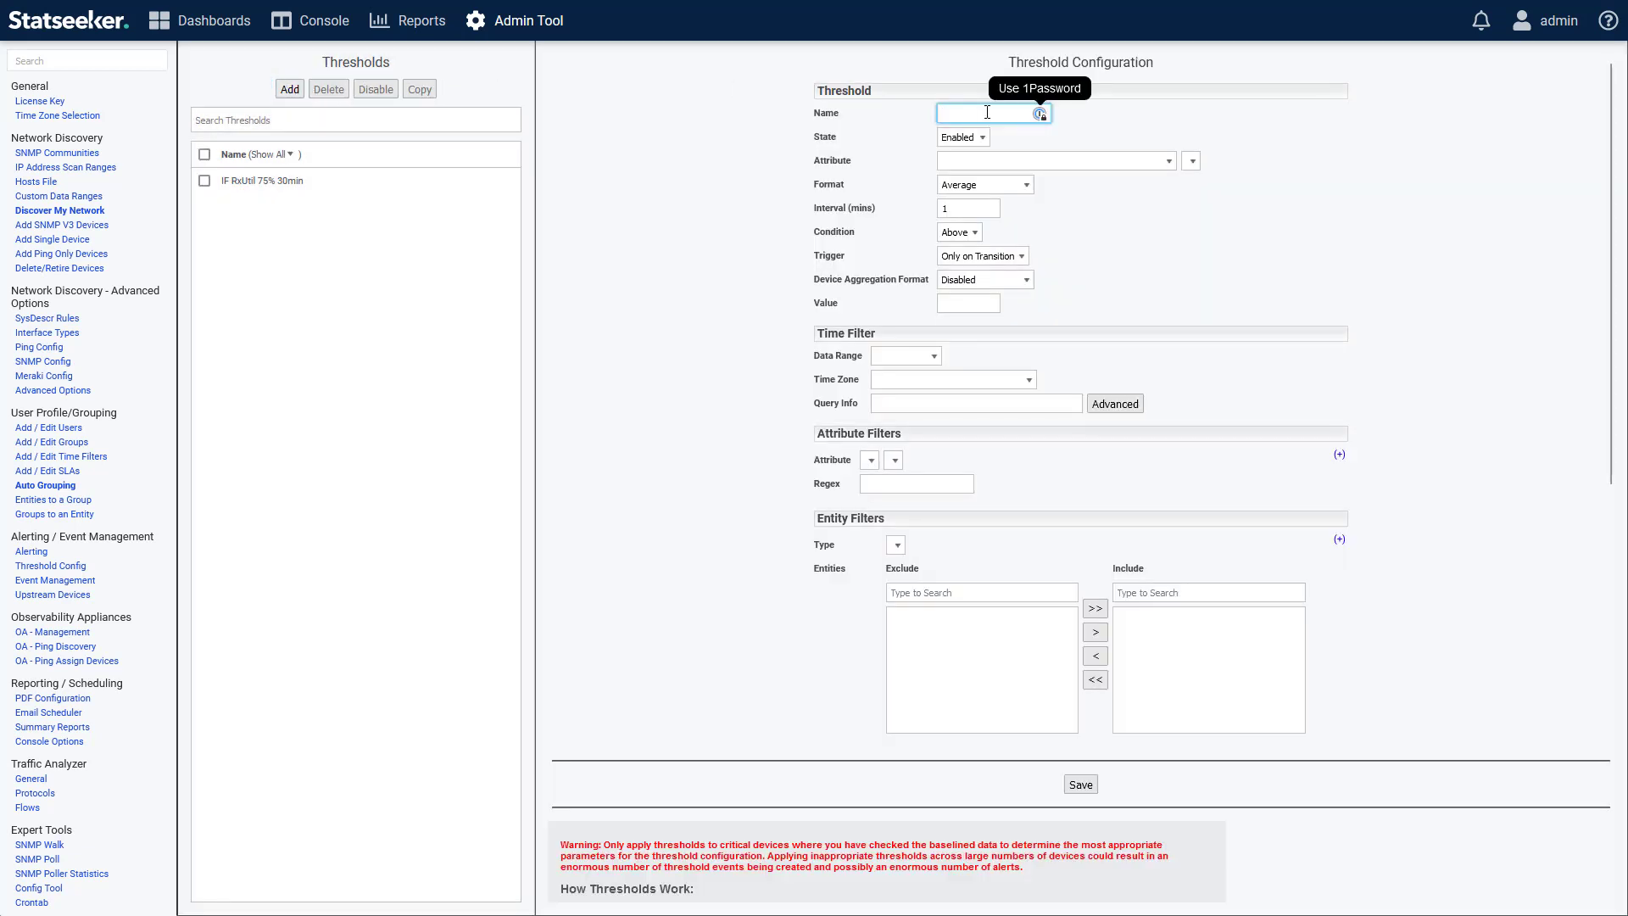
{"action": "type", "text": "Fileshare Full"}
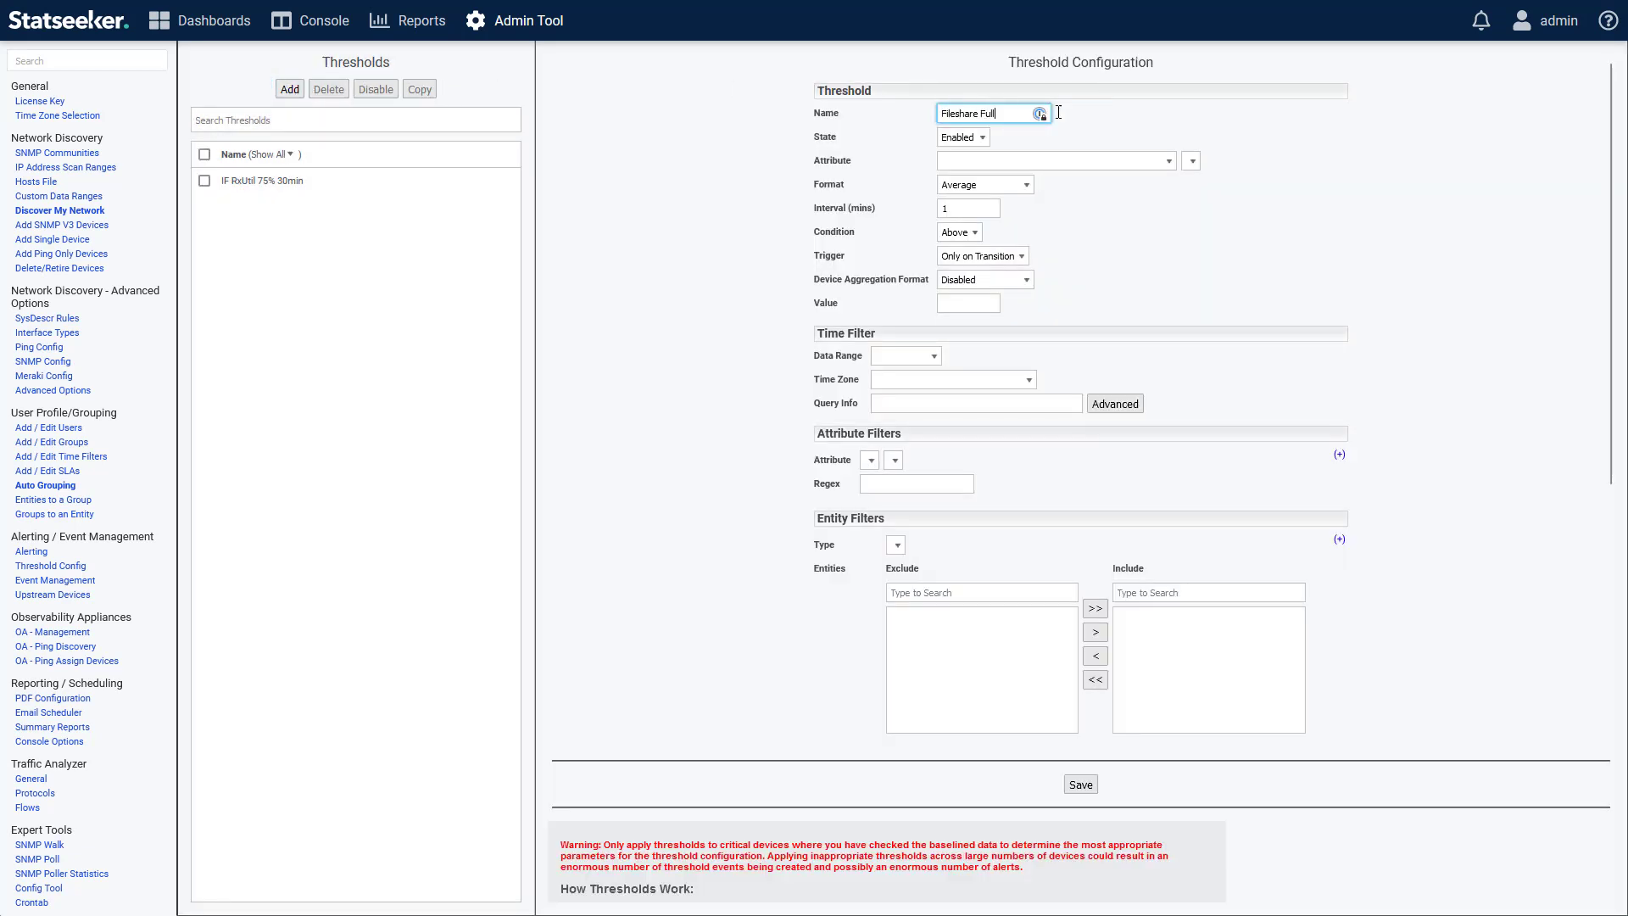
Set the threshold's attribute to the File System data type's Used Percent metric.
{"action": "left_click", "coordinate": [1070, 162]}
{"action": "type", "text": "file"}
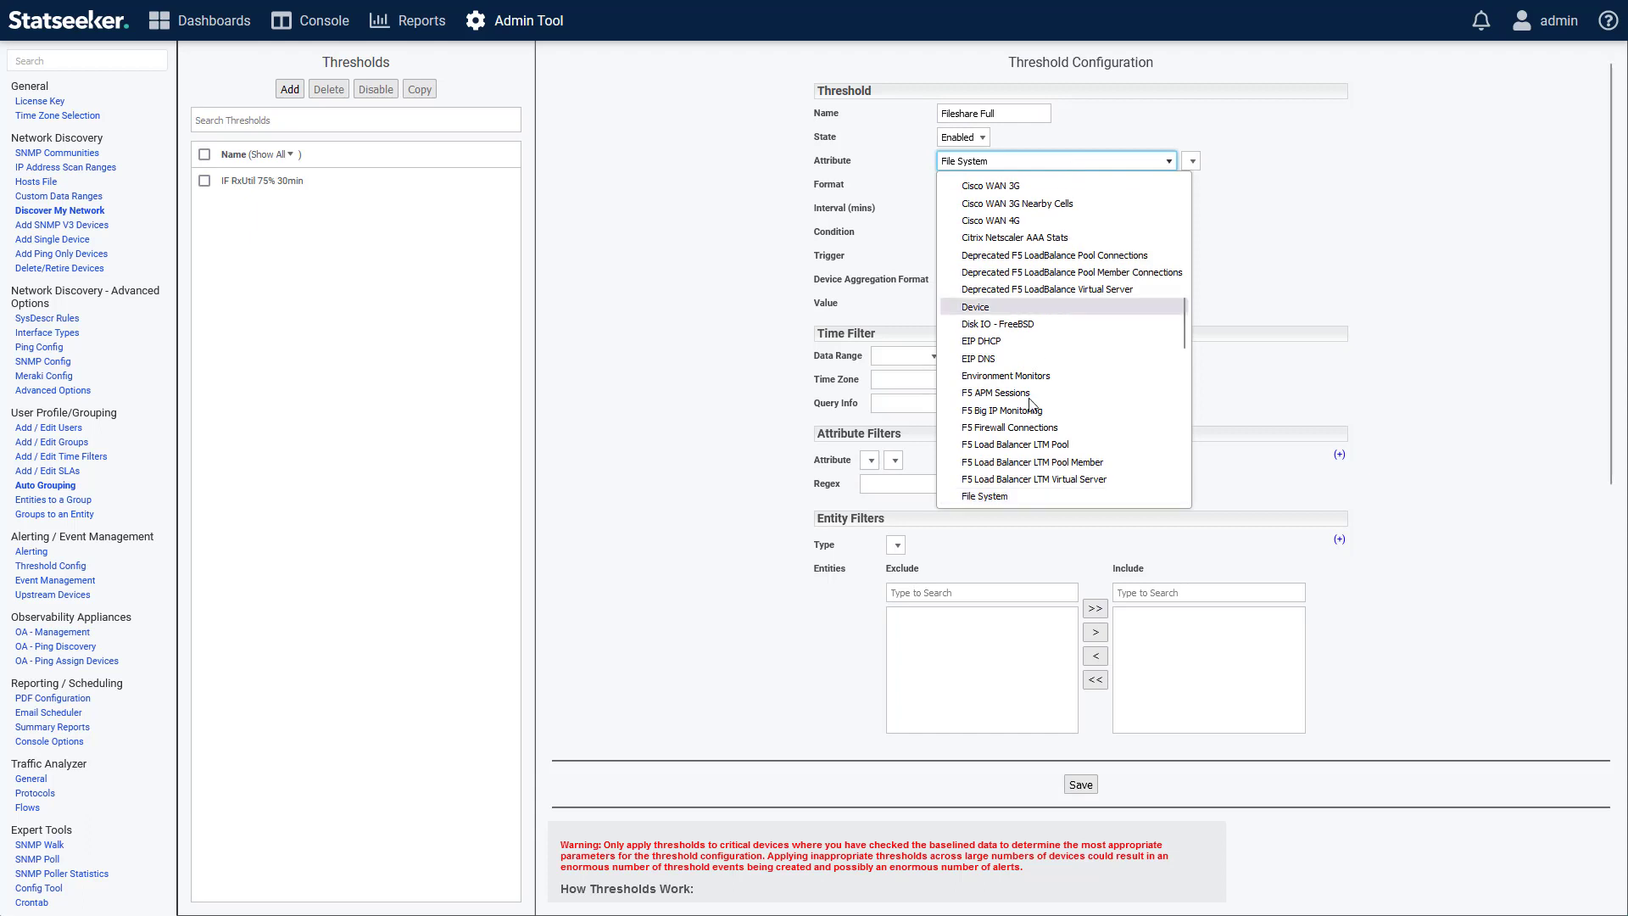
{"action": "left_click", "coordinate": [995, 497]}
{"action": "left_click", "coordinate": [1323, 163]}
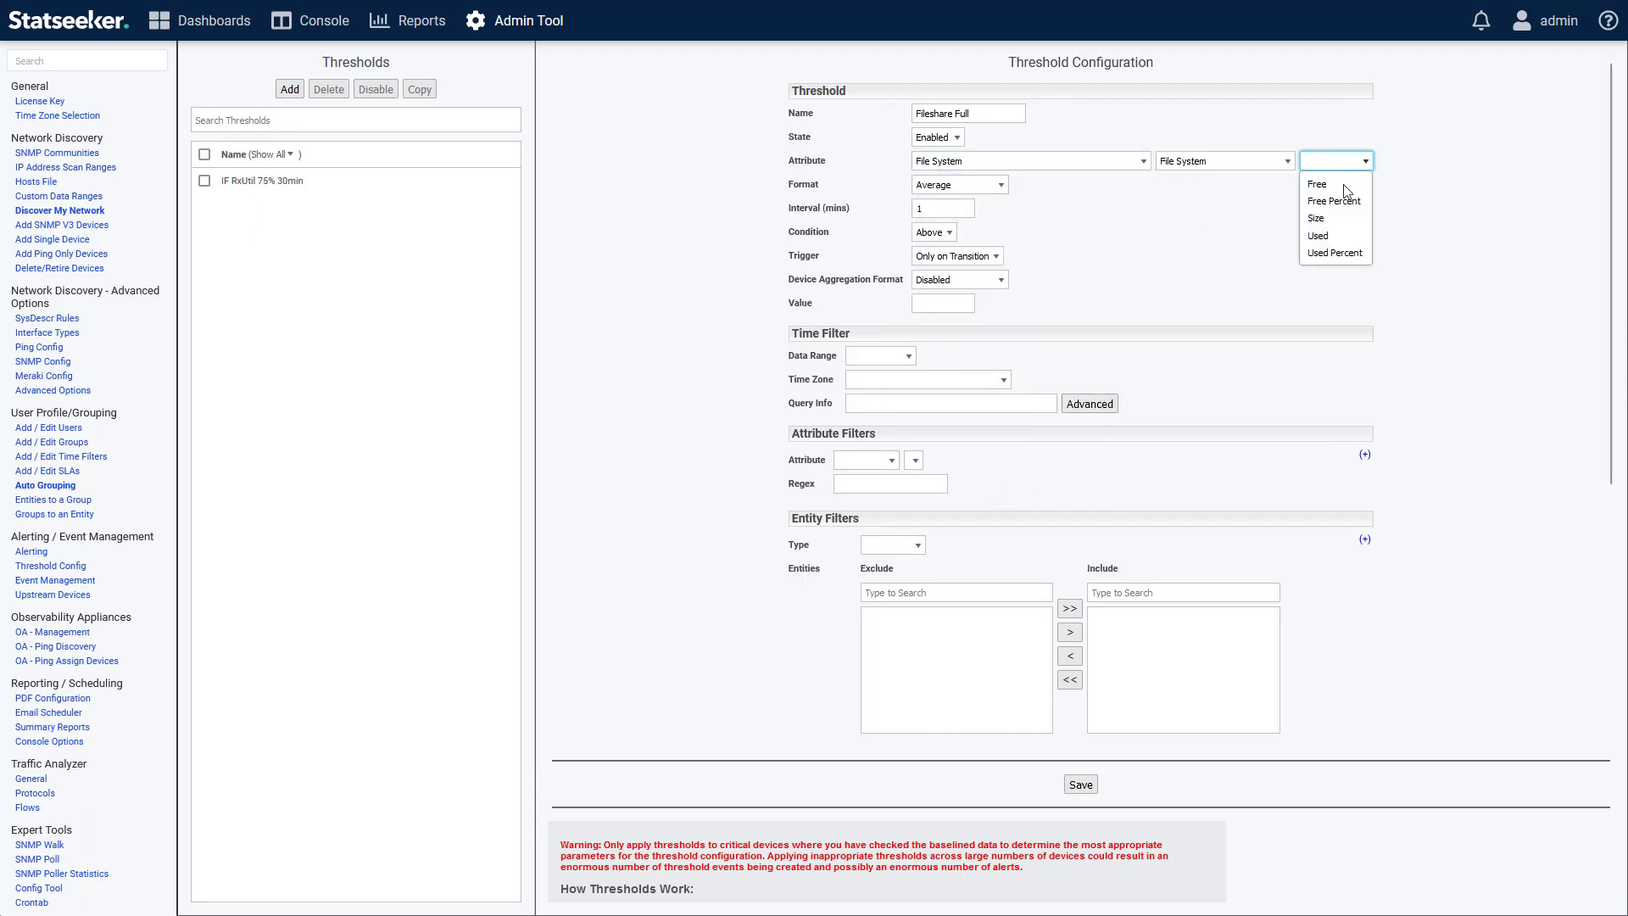
{"action": "left_click", "coordinate": [1323, 254]}
Set the threshold format to the Forecast value in 42 days.
{"action": "left_click", "coordinate": [958, 185]}
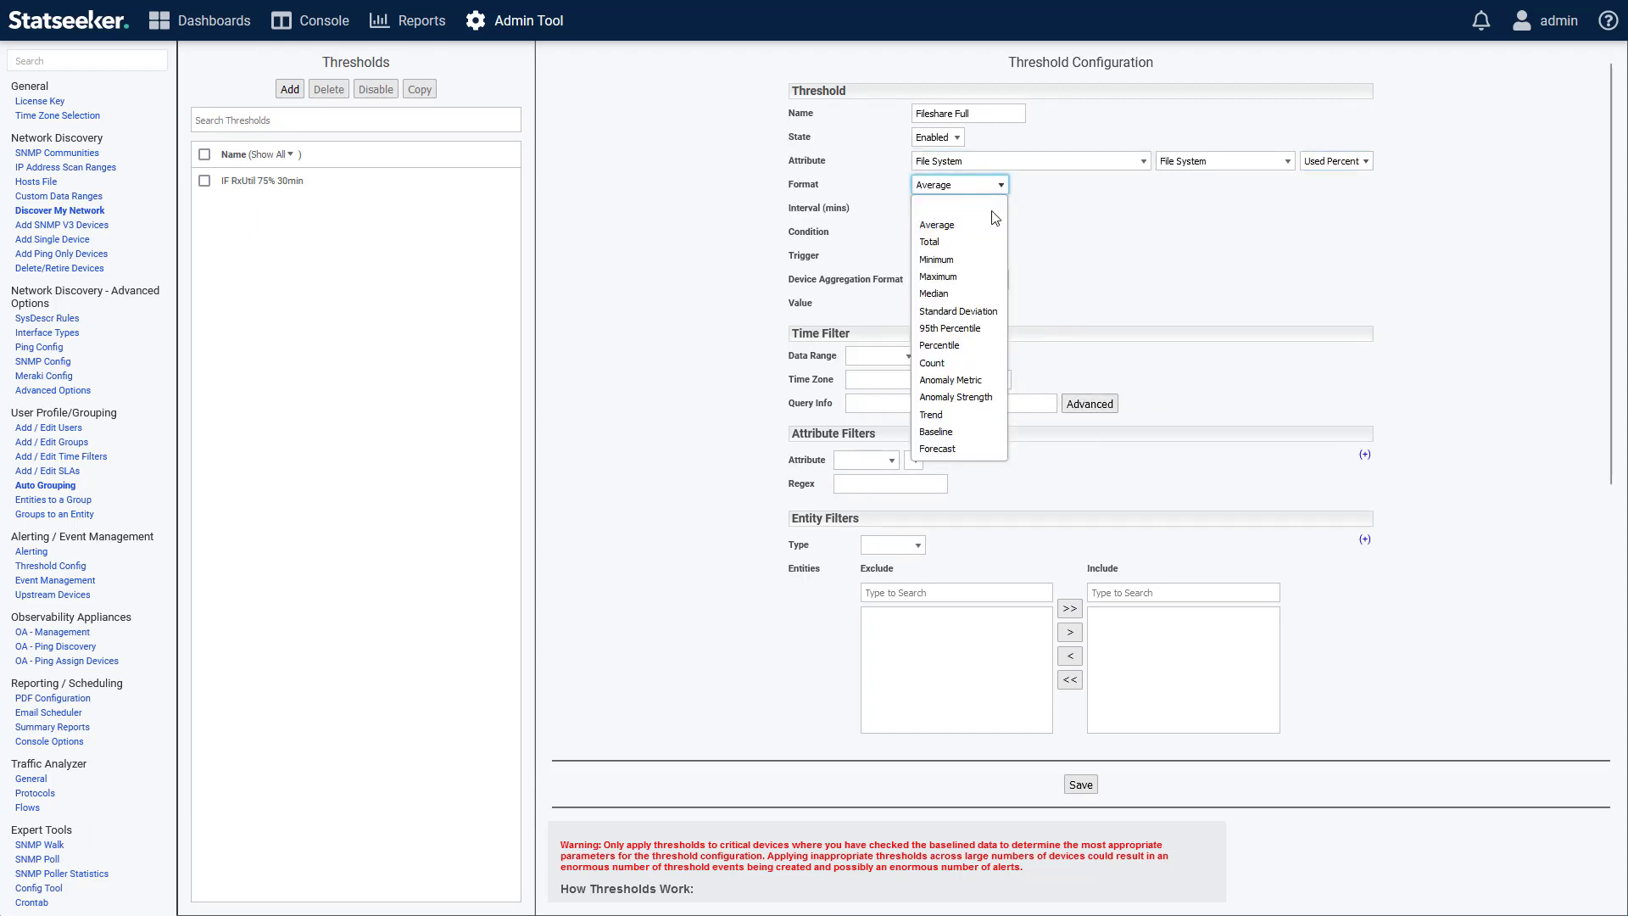
{"action": "left_click", "coordinate": [938, 449]}
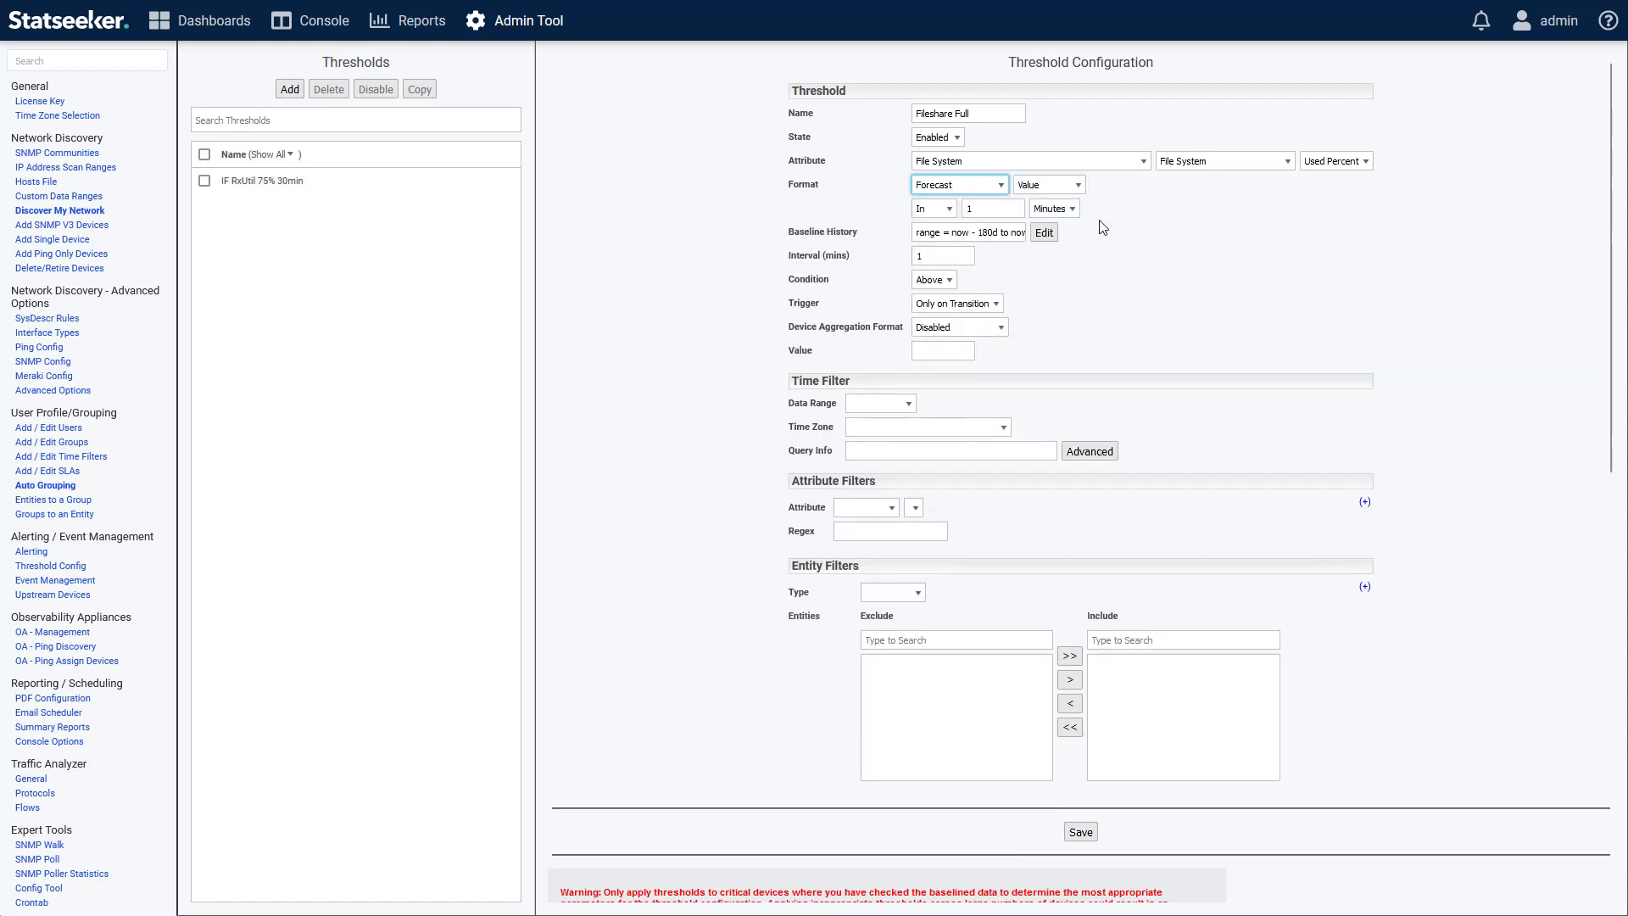
{"action": "left_click", "coordinate": [1065, 187]}
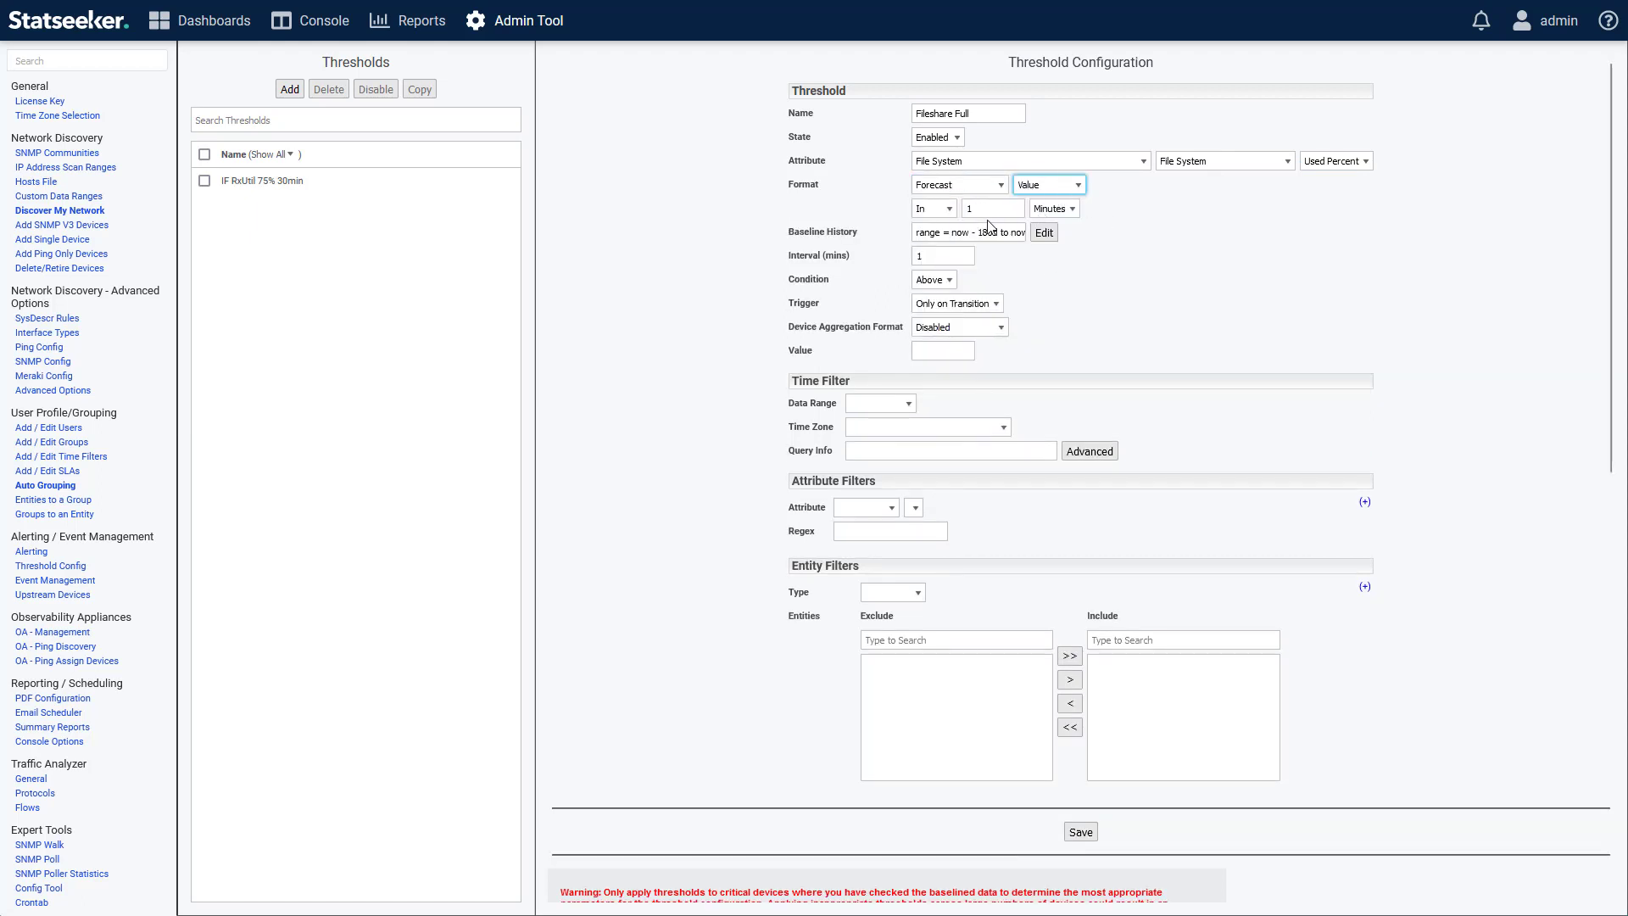
{"action": "double_click", "coordinate": [987, 209]}
{"action": "type", "text": "42"}
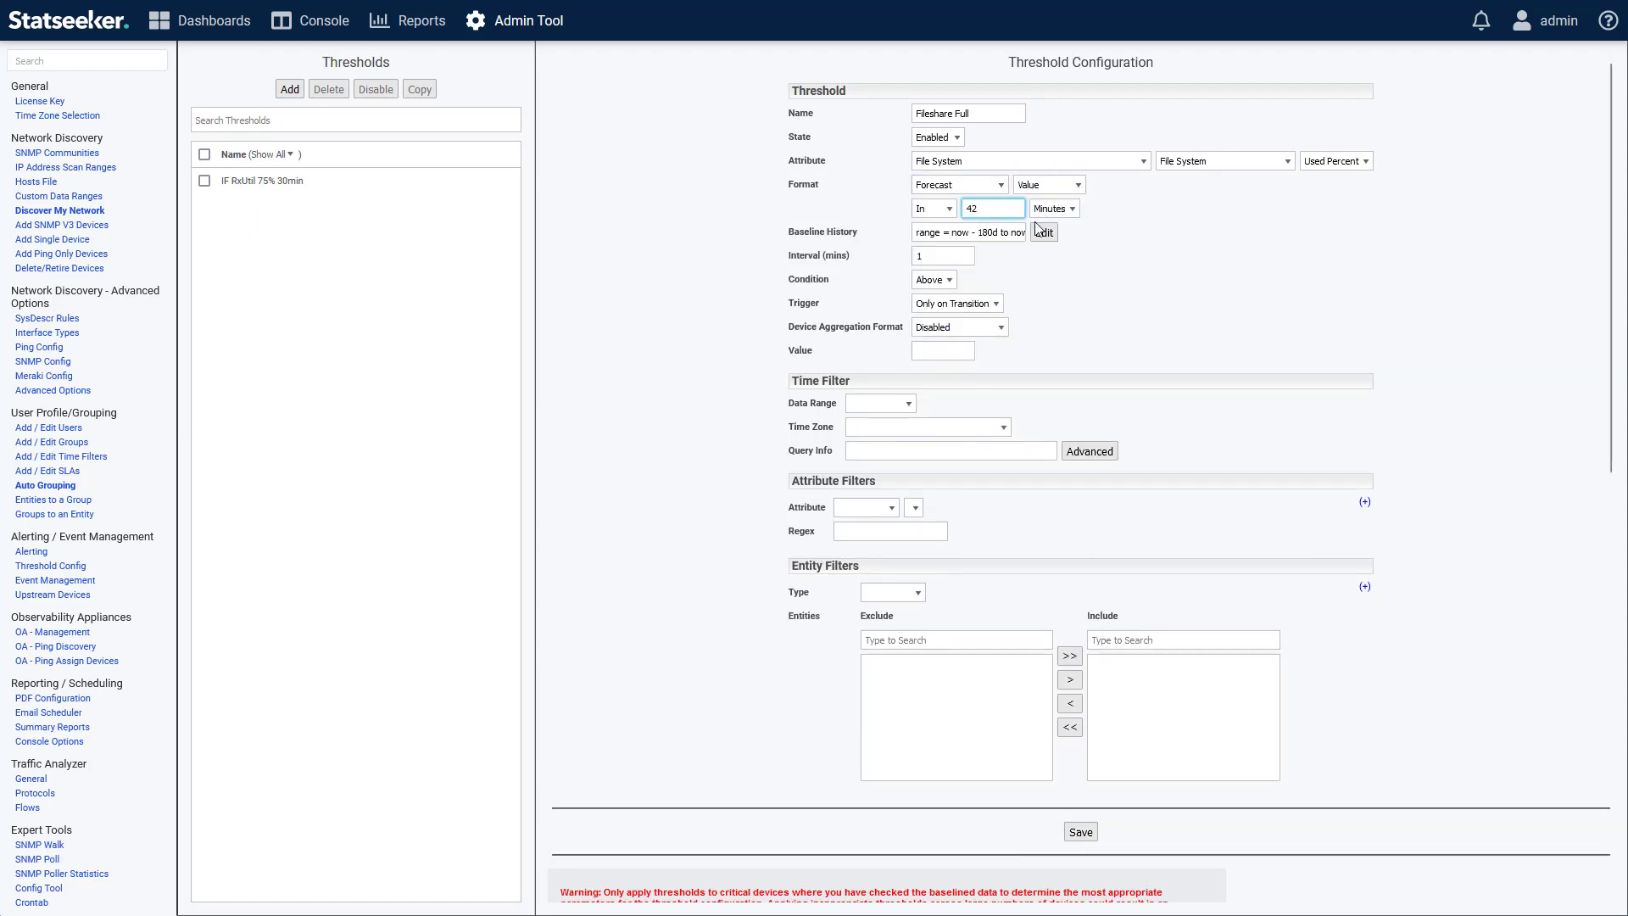
{"action": "left_click", "coordinate": [1051, 210]}
{"action": "left_click", "coordinate": [1048, 267]}
Set the threshold's interval to 1440 minutes and its trigger value to 90.
{"action": "left_click", "coordinate": [950, 256]}
{"action": "type", "text": "440"}
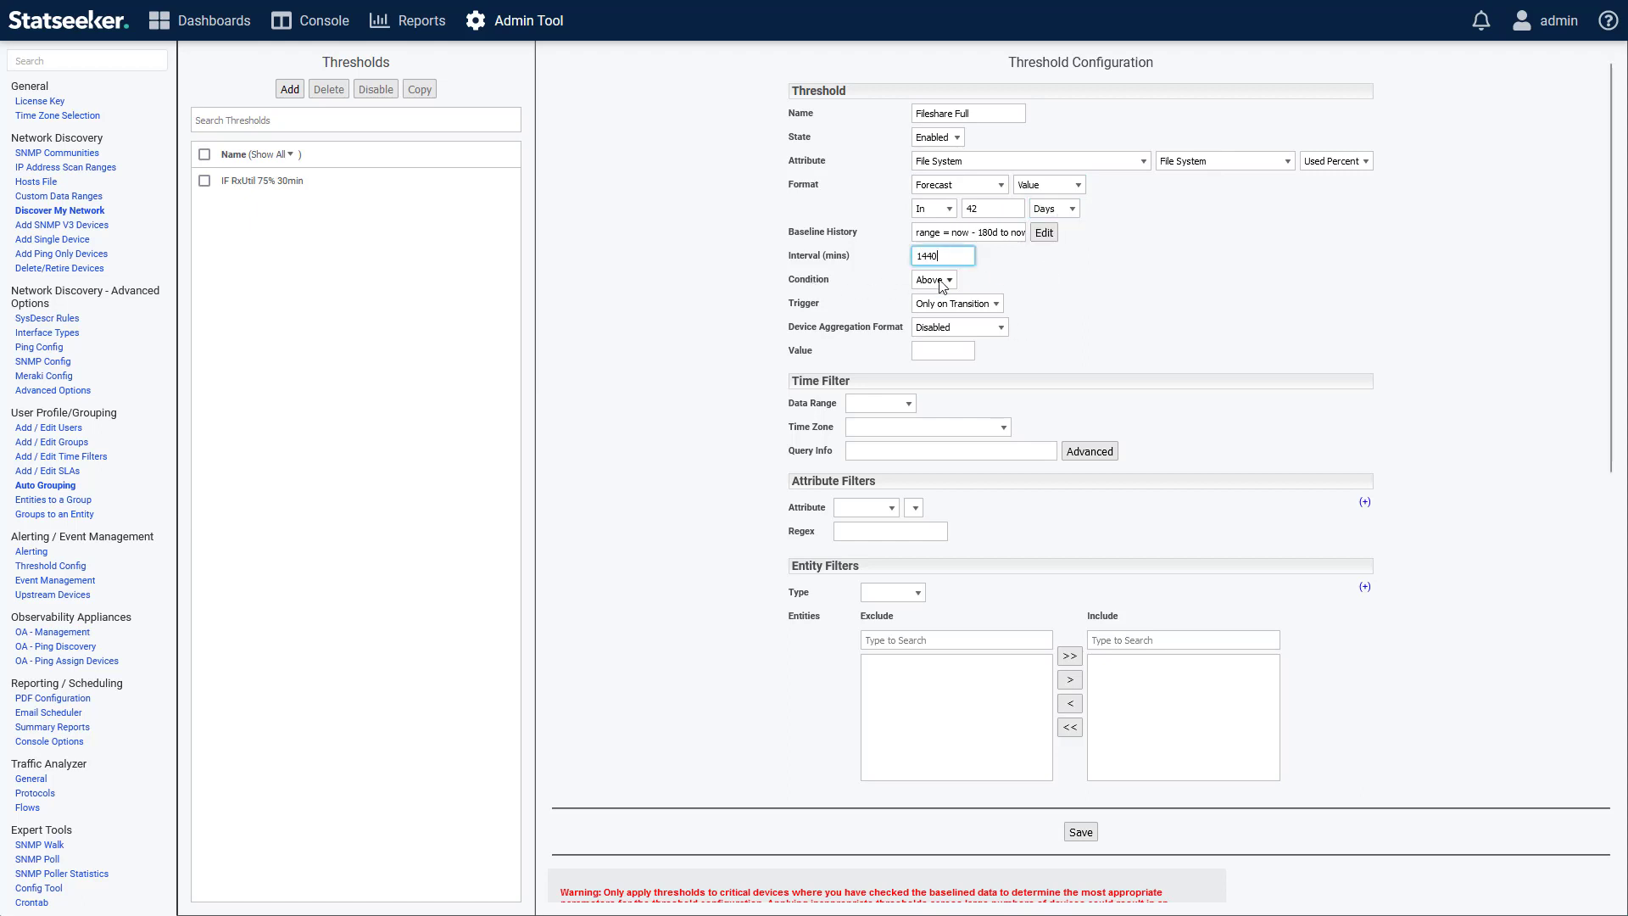
{"action": "left_click", "coordinate": [941, 351]}
{"action": "type", "text": "90"}
{"action": "left_click", "coordinate": [1087, 337]}
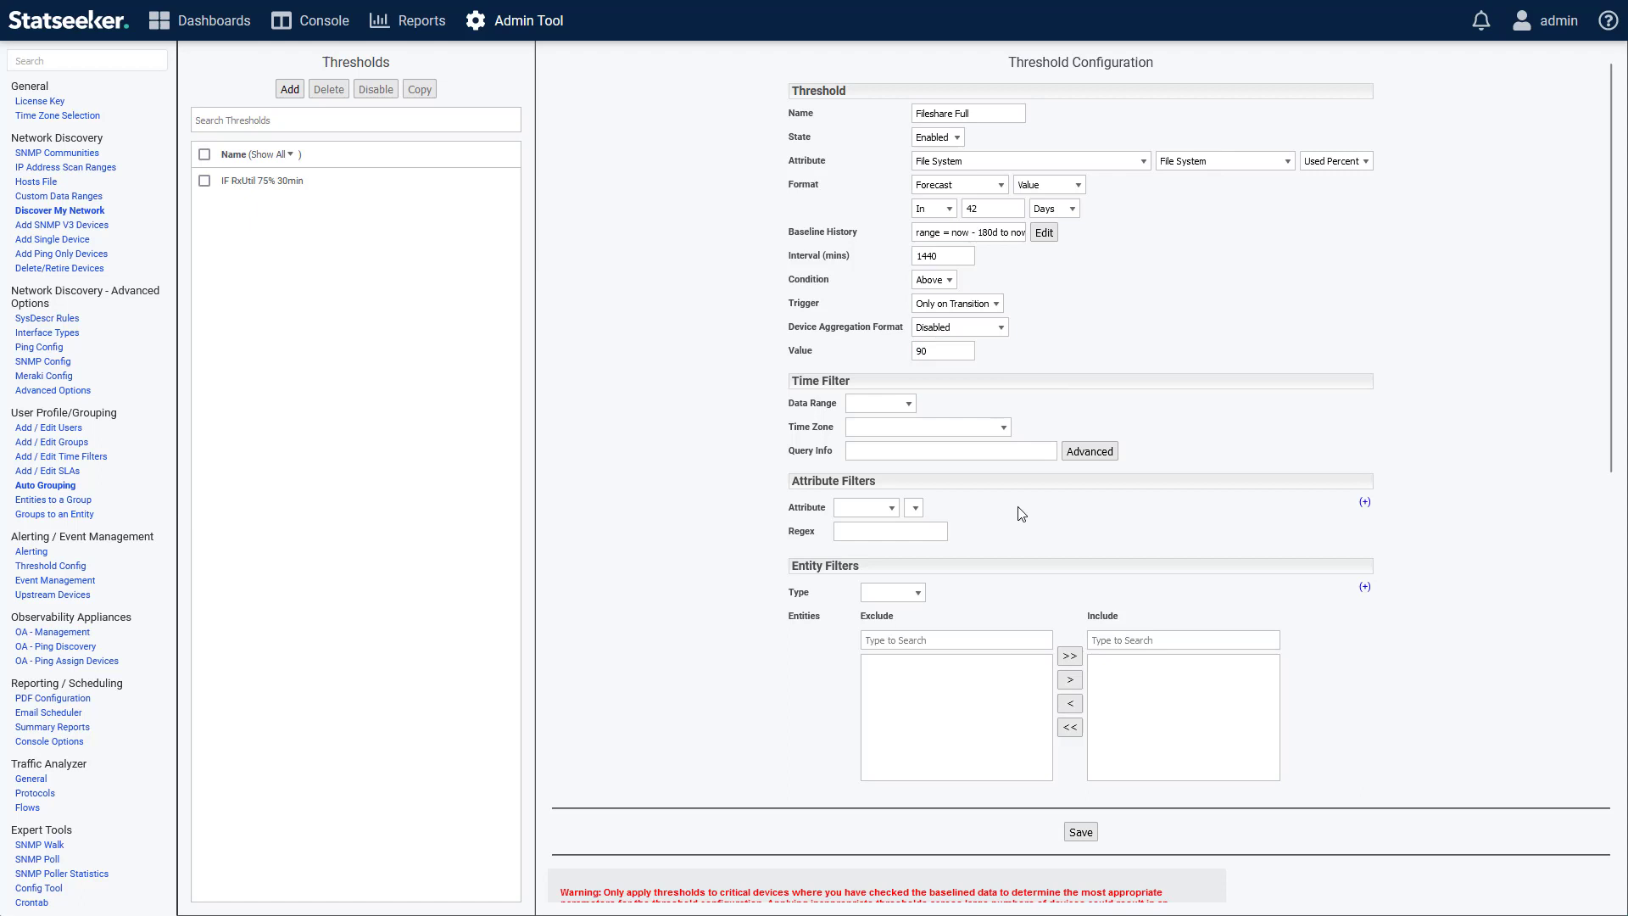
Restrict the threshold to the file system entity chicago-fileshare /dev/gpt/data and save it.
{"action": "left_click", "coordinate": [918, 593]}
{"action": "left_click", "coordinate": [890, 669]}
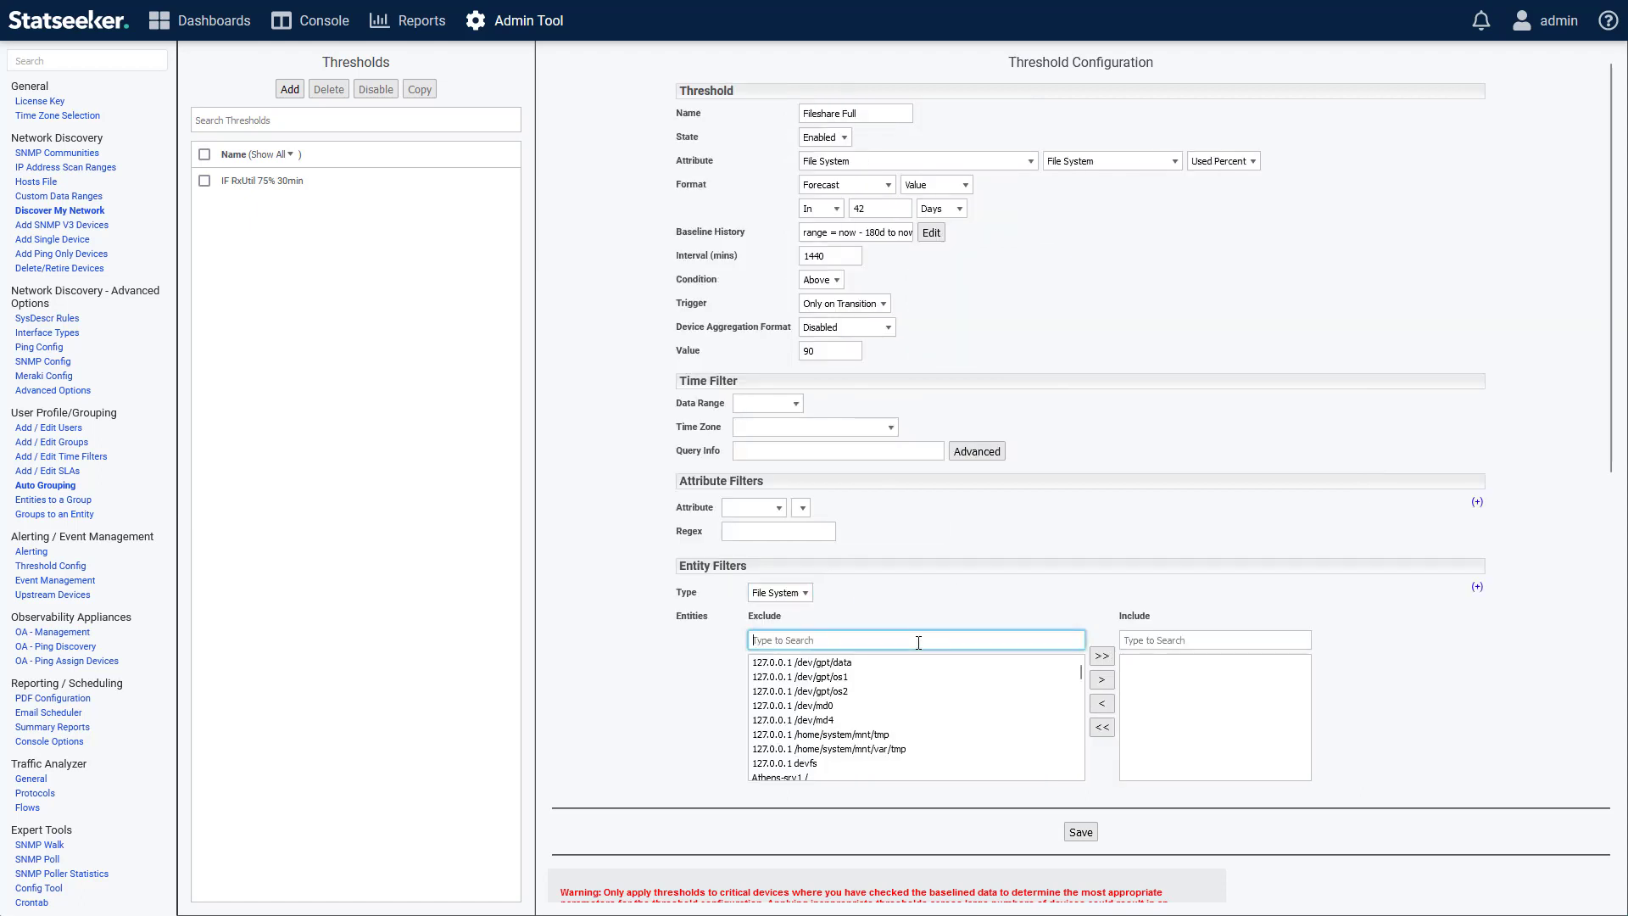
{"action": "type", "text": "chi"}
{"action": "left_click", "coordinate": [918, 665]}
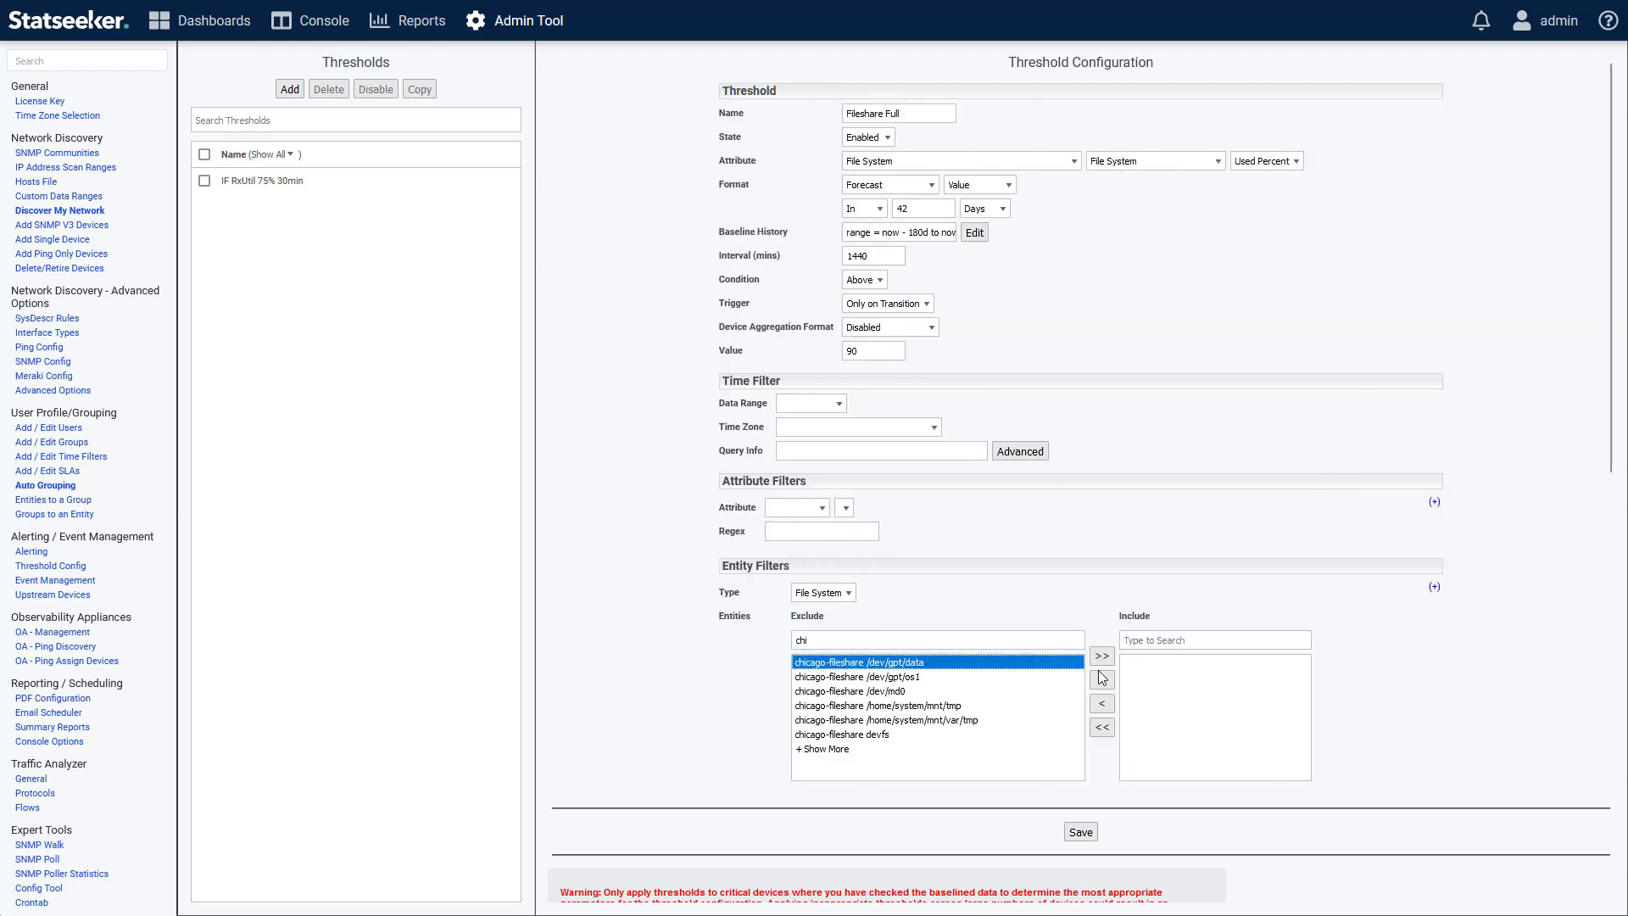
{"action": "left_click", "coordinate": [1102, 679]}
{"action": "left_click", "coordinate": [1081, 832]}
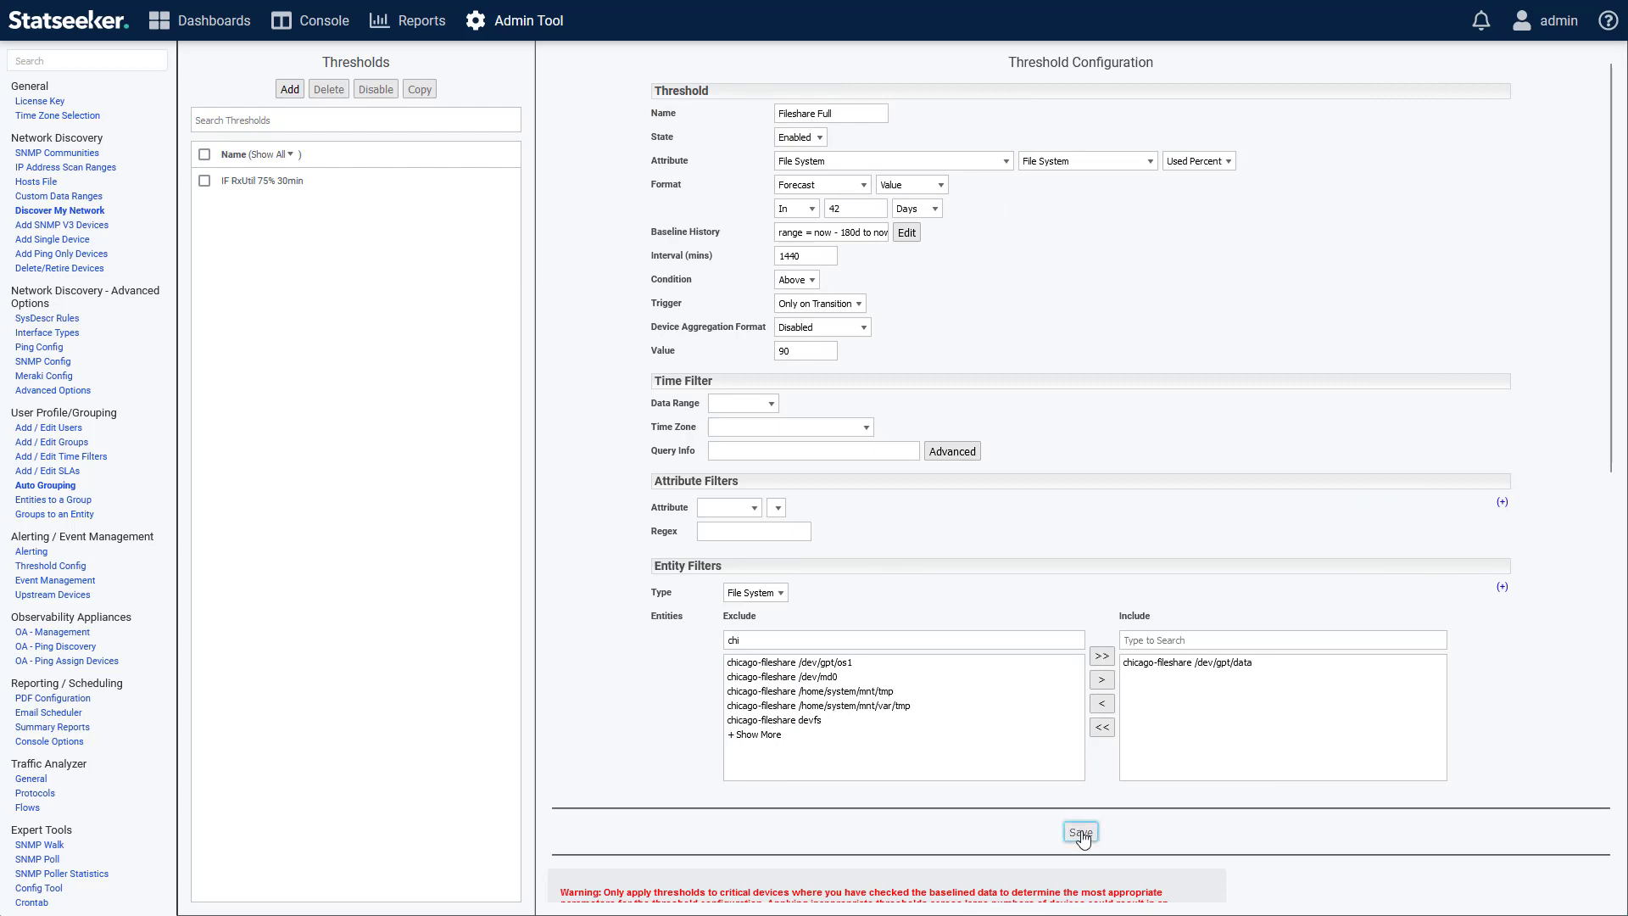
{"action": "left_click", "coordinate": [1008, 124]}
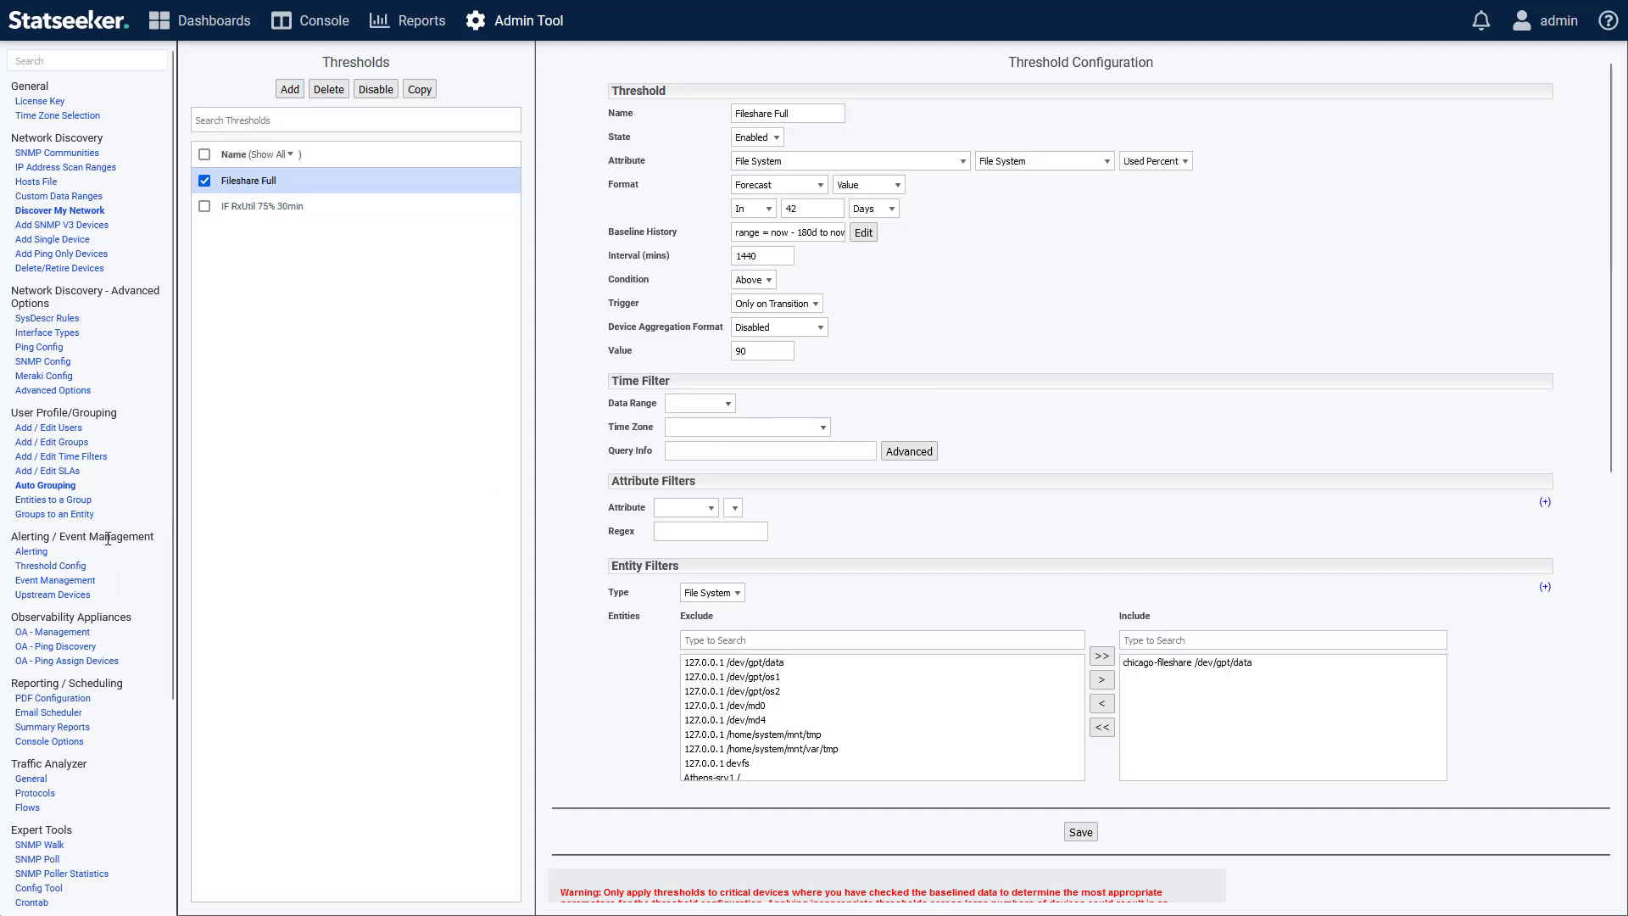
Add a new alert using the "Email with custom content (simple)" template and name it "Fileshare Full".
{"action": "left_click", "coordinate": [32, 552]}
{"action": "left_click", "coordinate": [281, 89]}
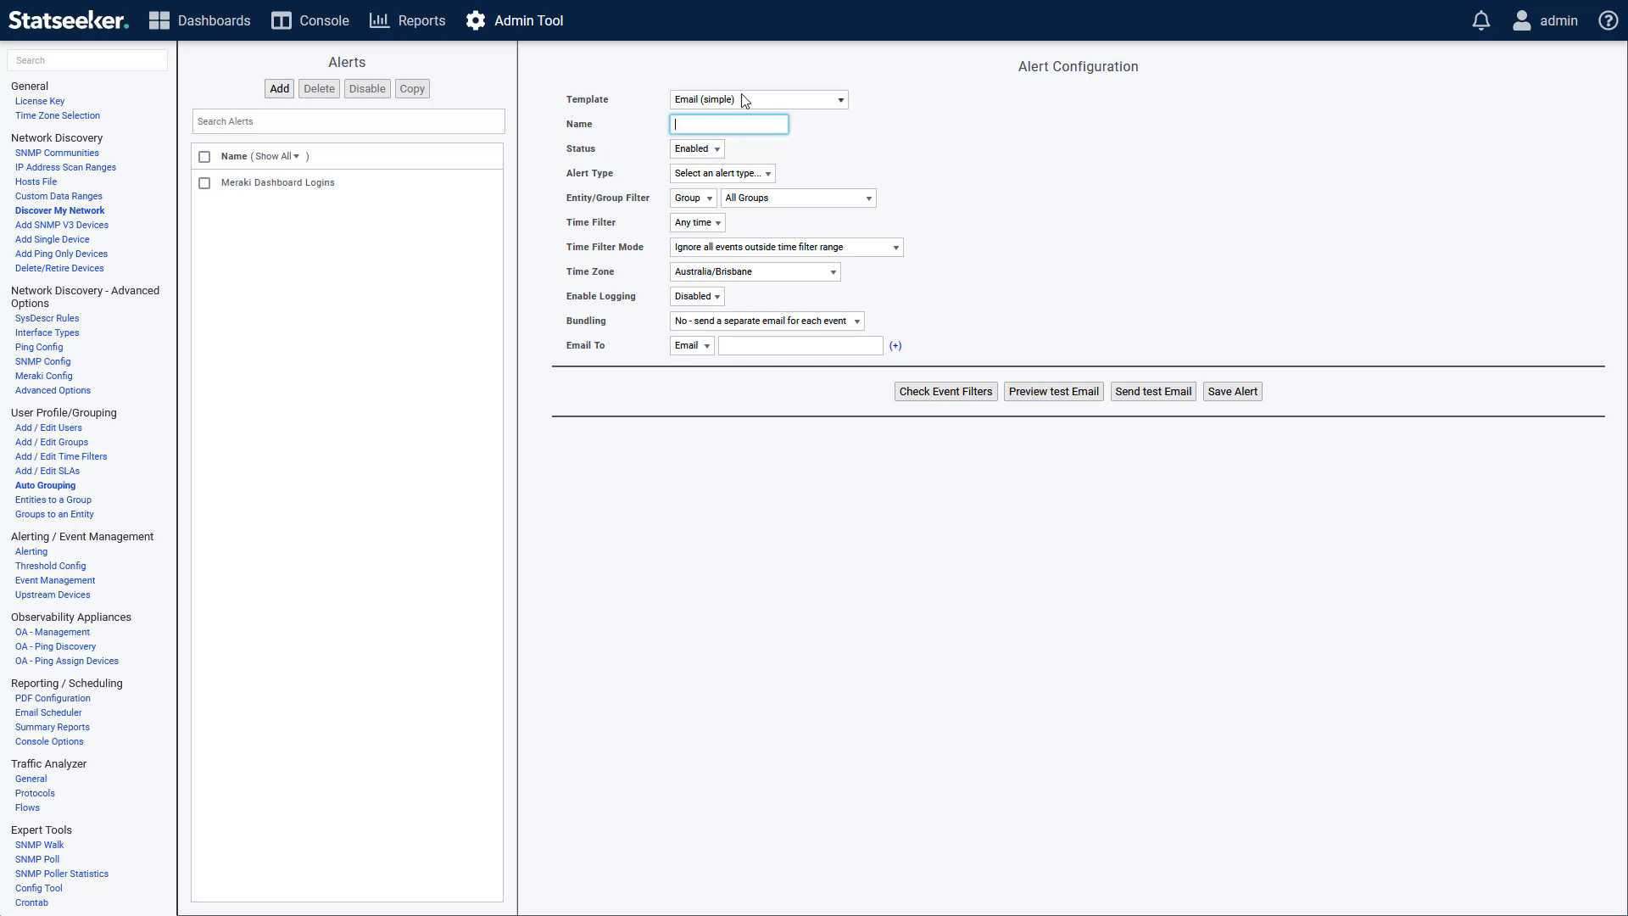
{"action": "left_click", "coordinate": [747, 100]}
{"action": "left_click", "coordinate": [760, 141]}
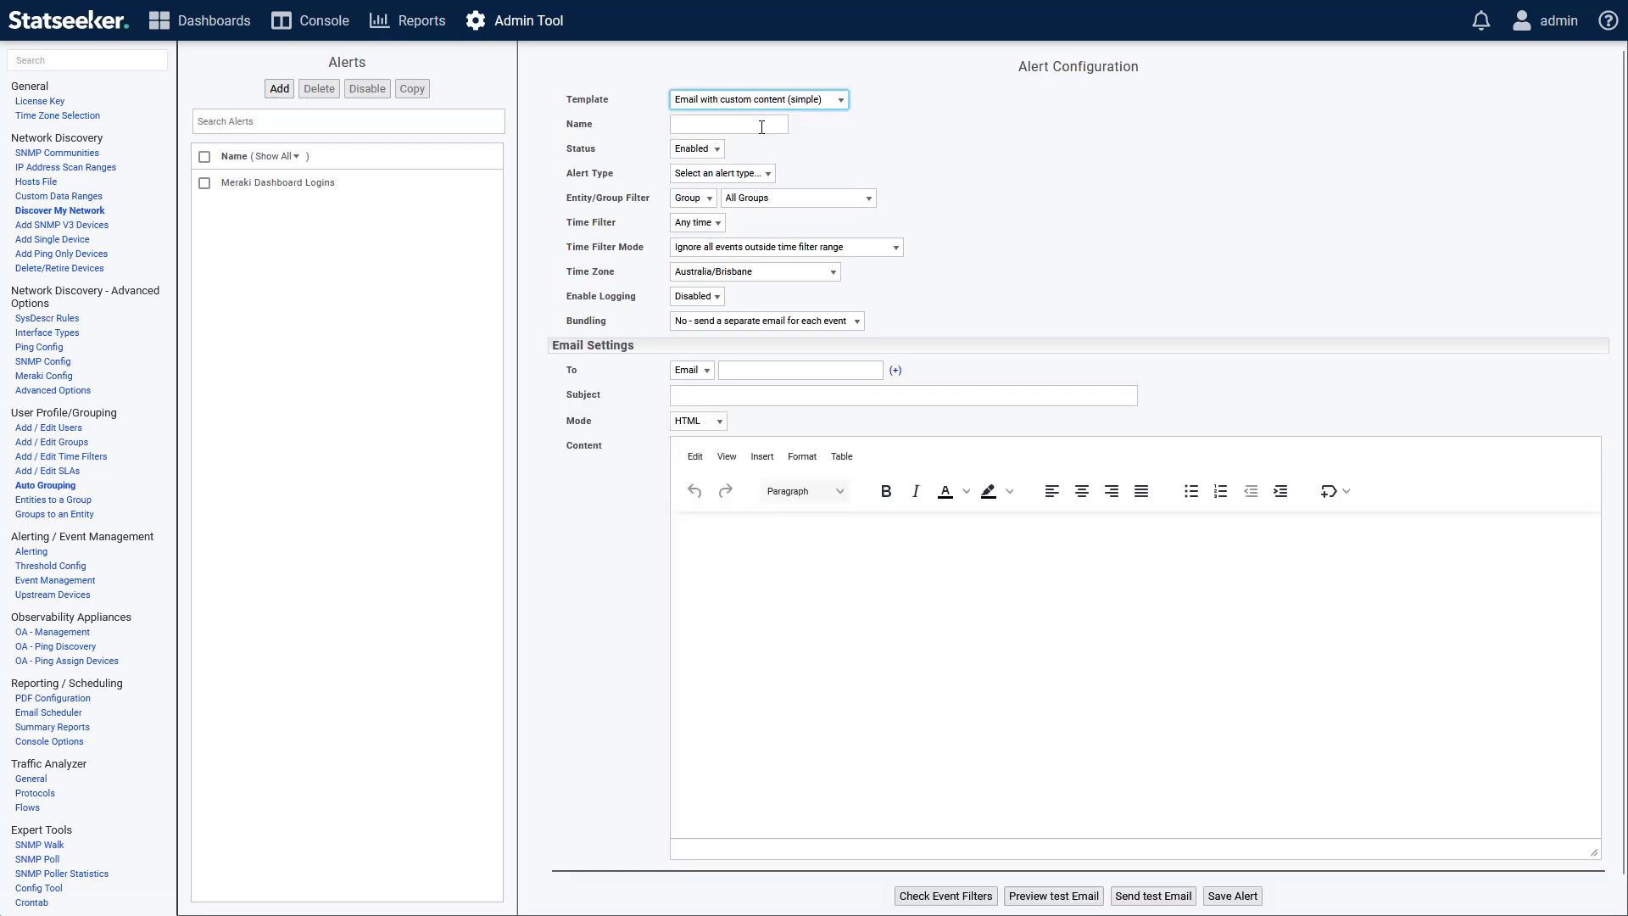
{"action": "left_click", "coordinate": [753, 126]}
{"action": "type", "text": "Fileshare Full"}
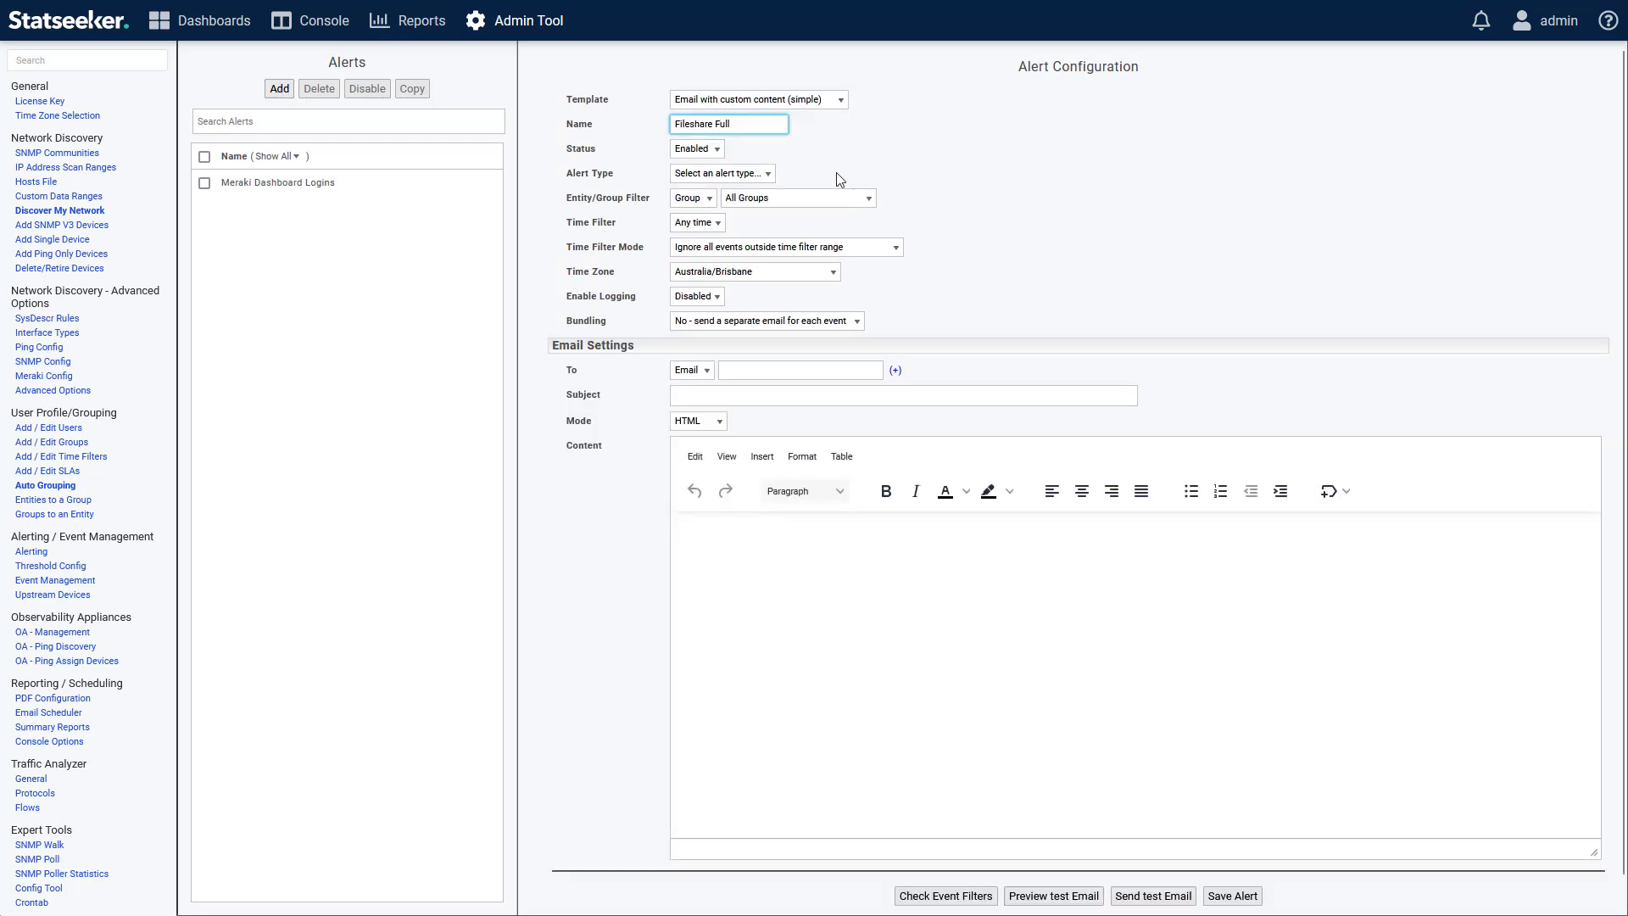
Make it a Threshold alert based on the Fileshare Full threshold, triggered by the "above" state.
{"action": "left_click", "coordinate": [712, 174]}
{"action": "left_click", "coordinate": [705, 246]}
{"action": "left_click", "coordinate": [713, 198]}
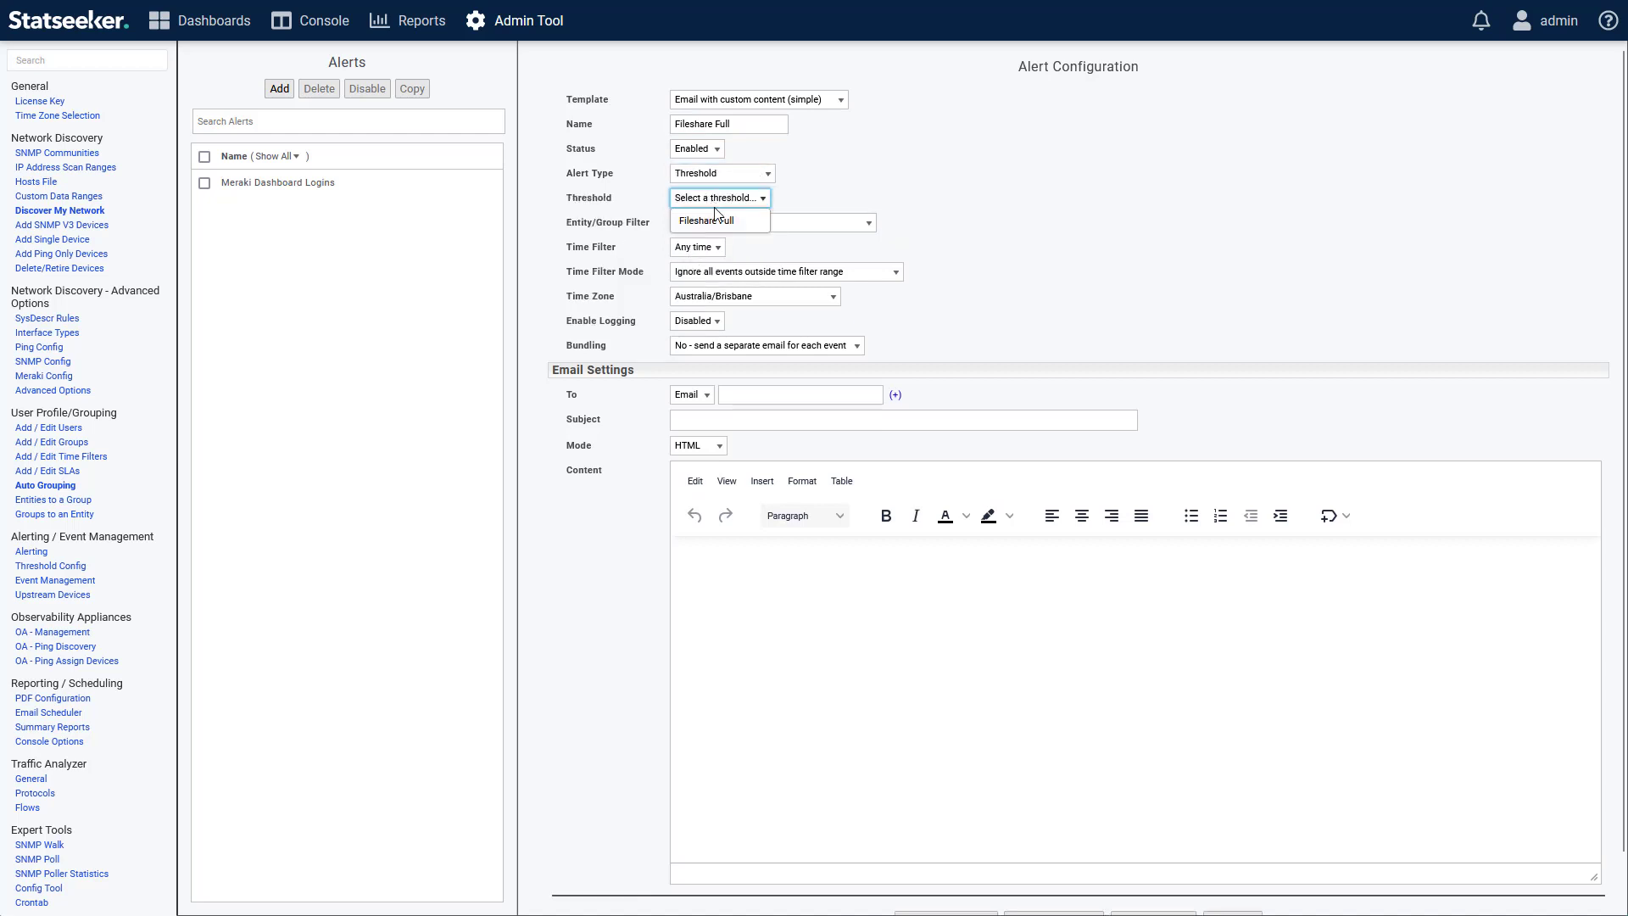
{"action": "left_click", "coordinate": [738, 224]}
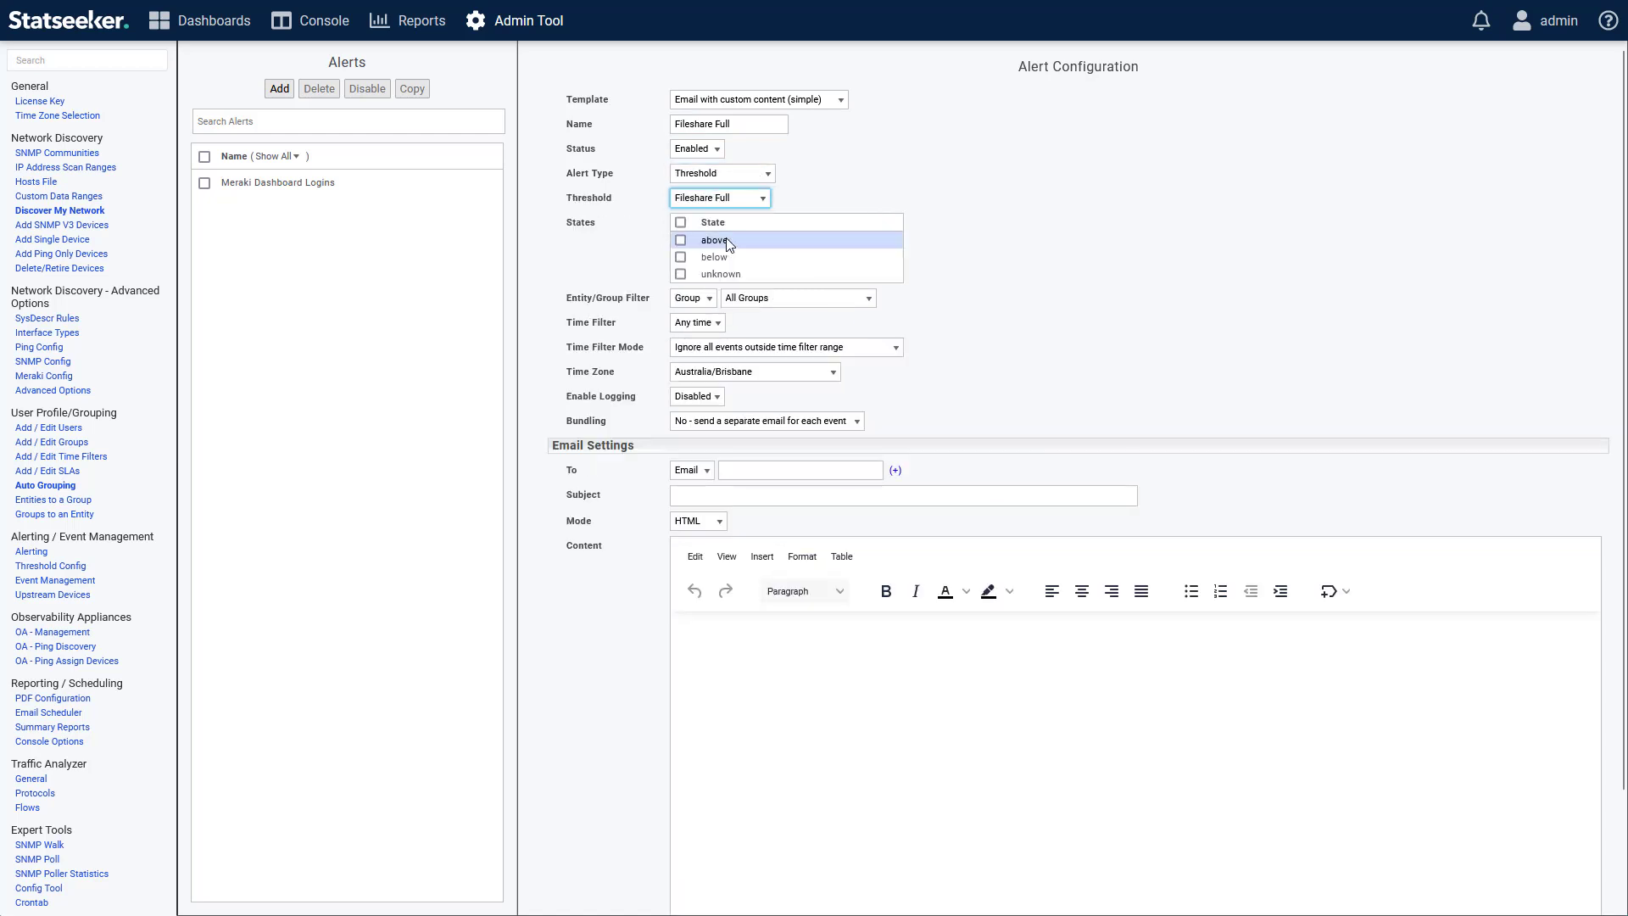
{"action": "left_click", "coordinate": [719, 242]}
Address the alert email to the admin user and set its subject to the Device Name variable followed by "- Fileshare Full".
{"action": "left_click", "coordinate": [692, 470]}
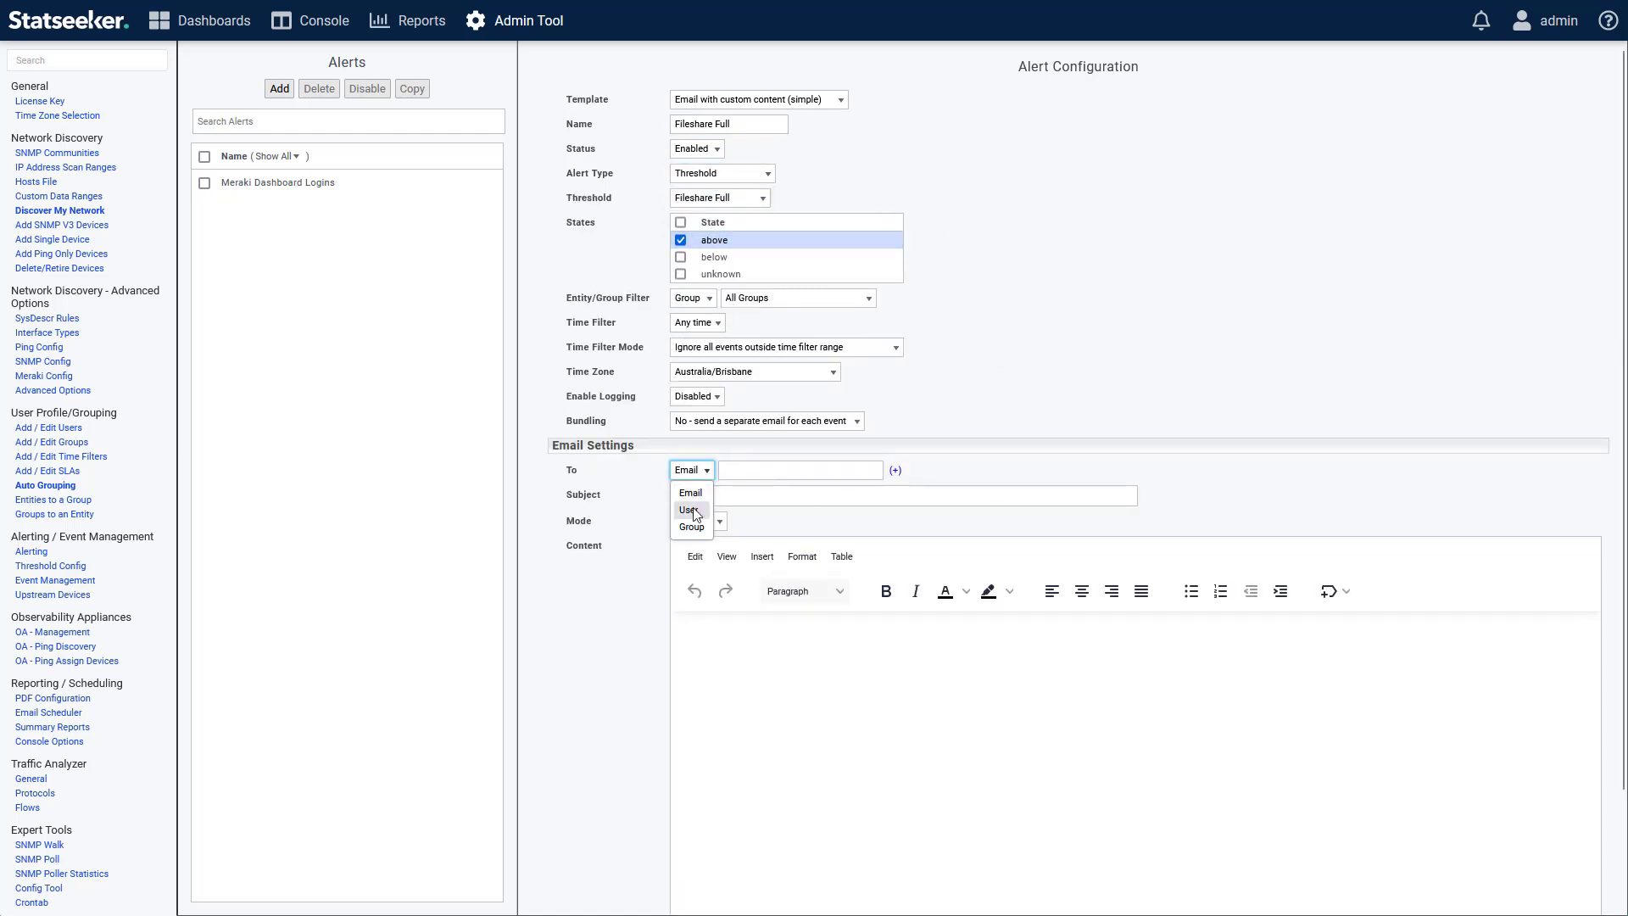
{"action": "left_click", "coordinate": [688, 501]}
{"action": "left_click", "coordinate": [818, 493]}
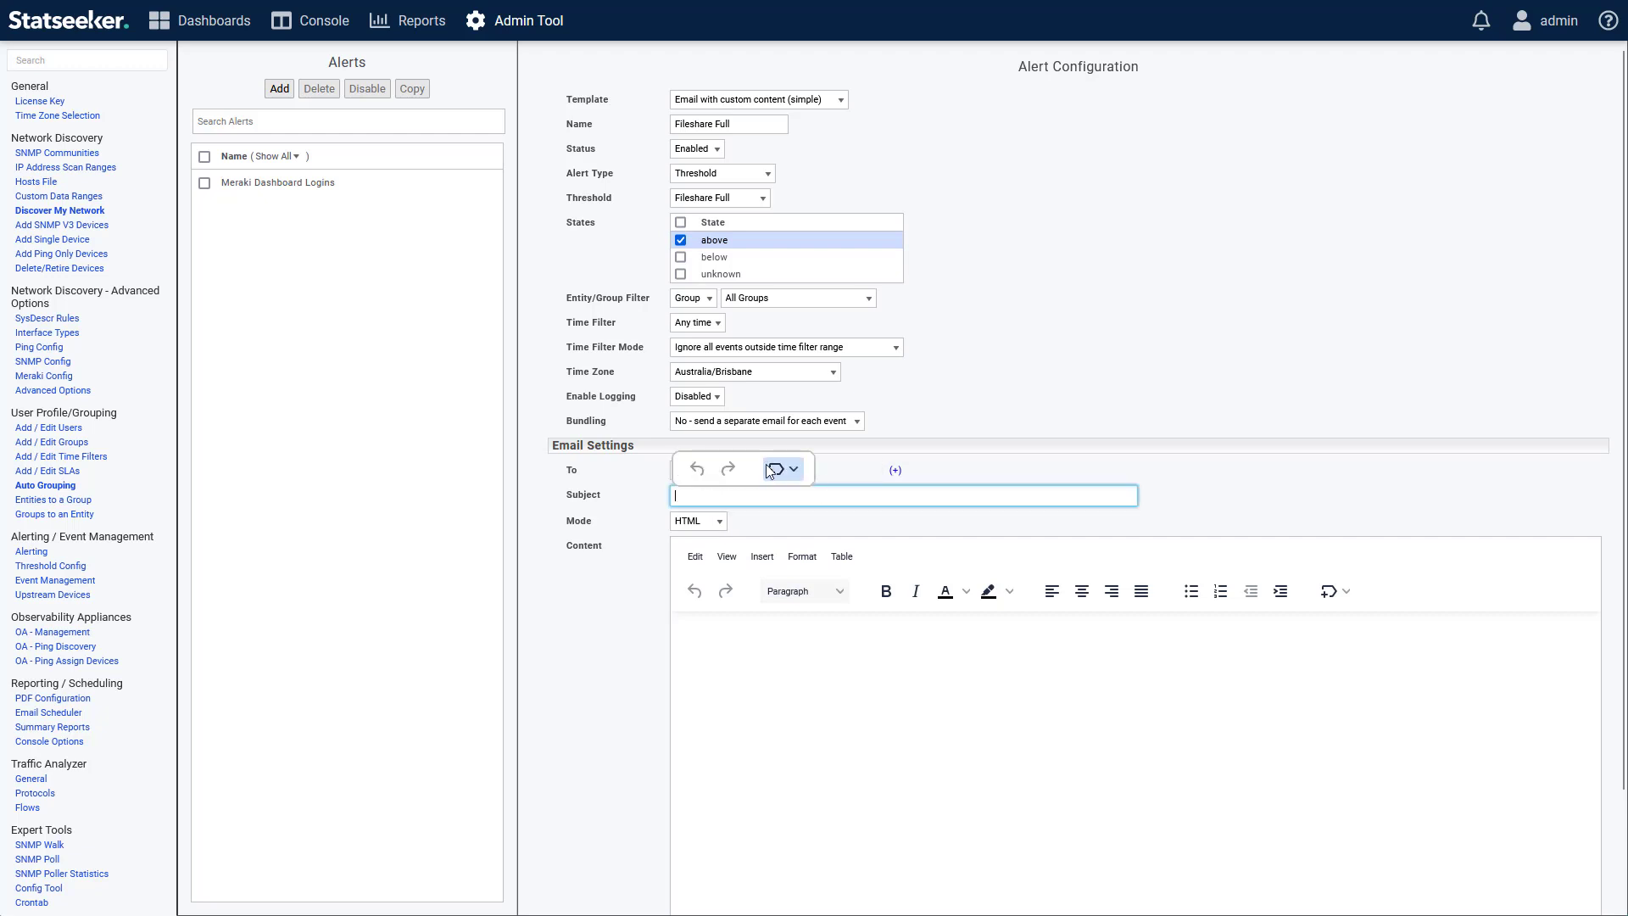
{"action": "left_click", "coordinate": [777, 469]}
{"action": "mouse_move", "coordinate": [808, 506]}
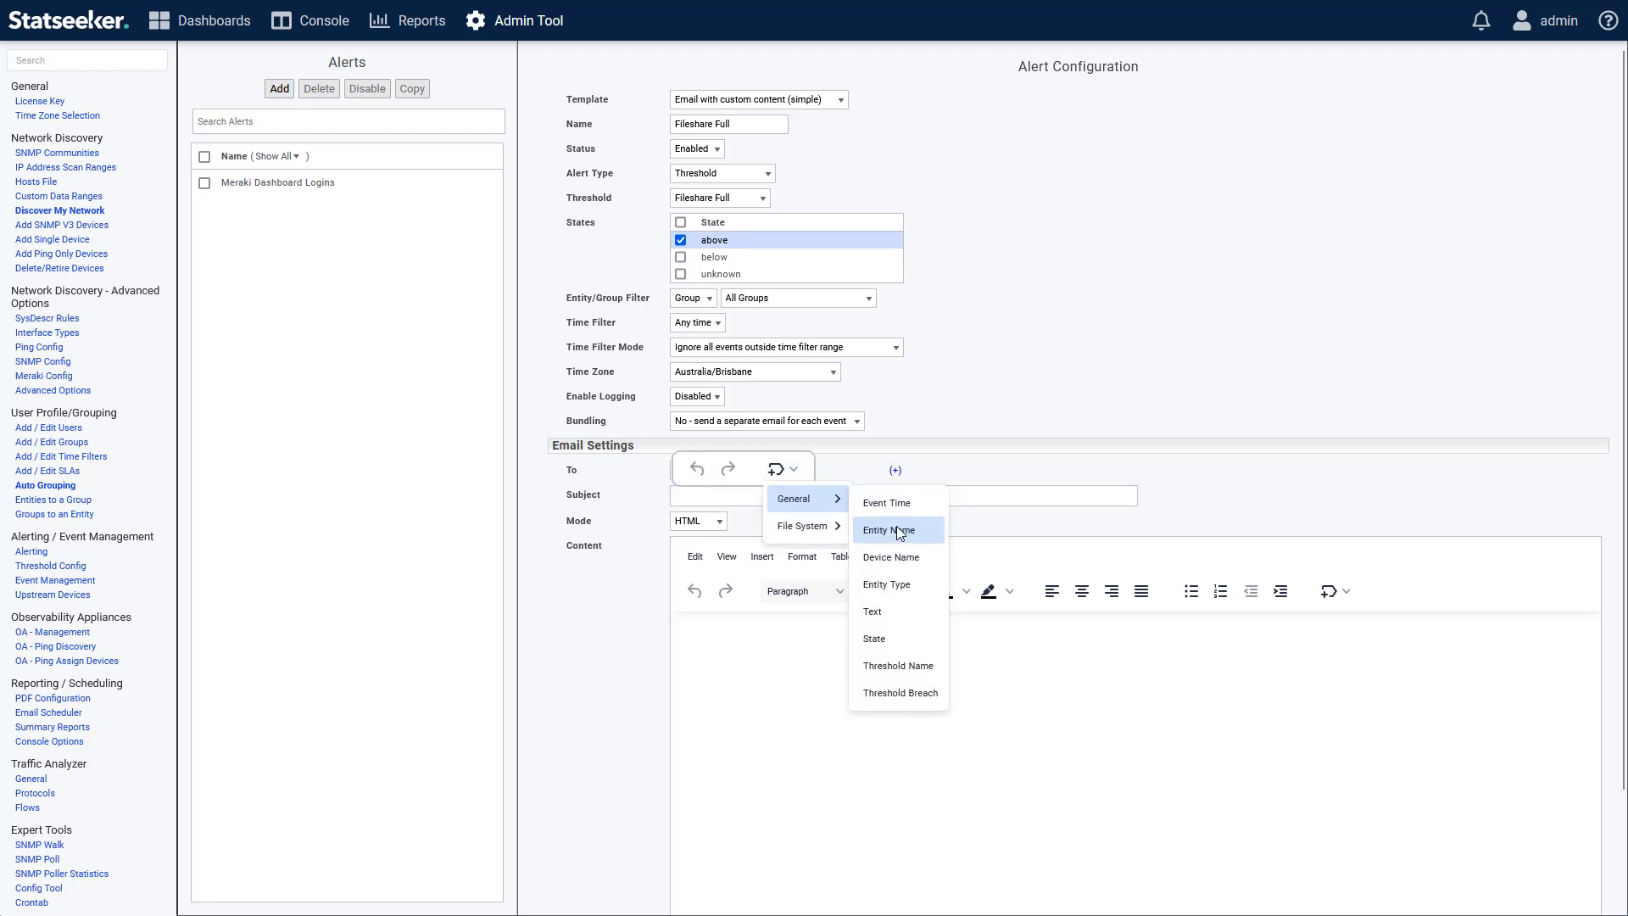
{"action": "left_click", "coordinate": [886, 557]}
{"action": "type", "text": "- Fileshare Full"}
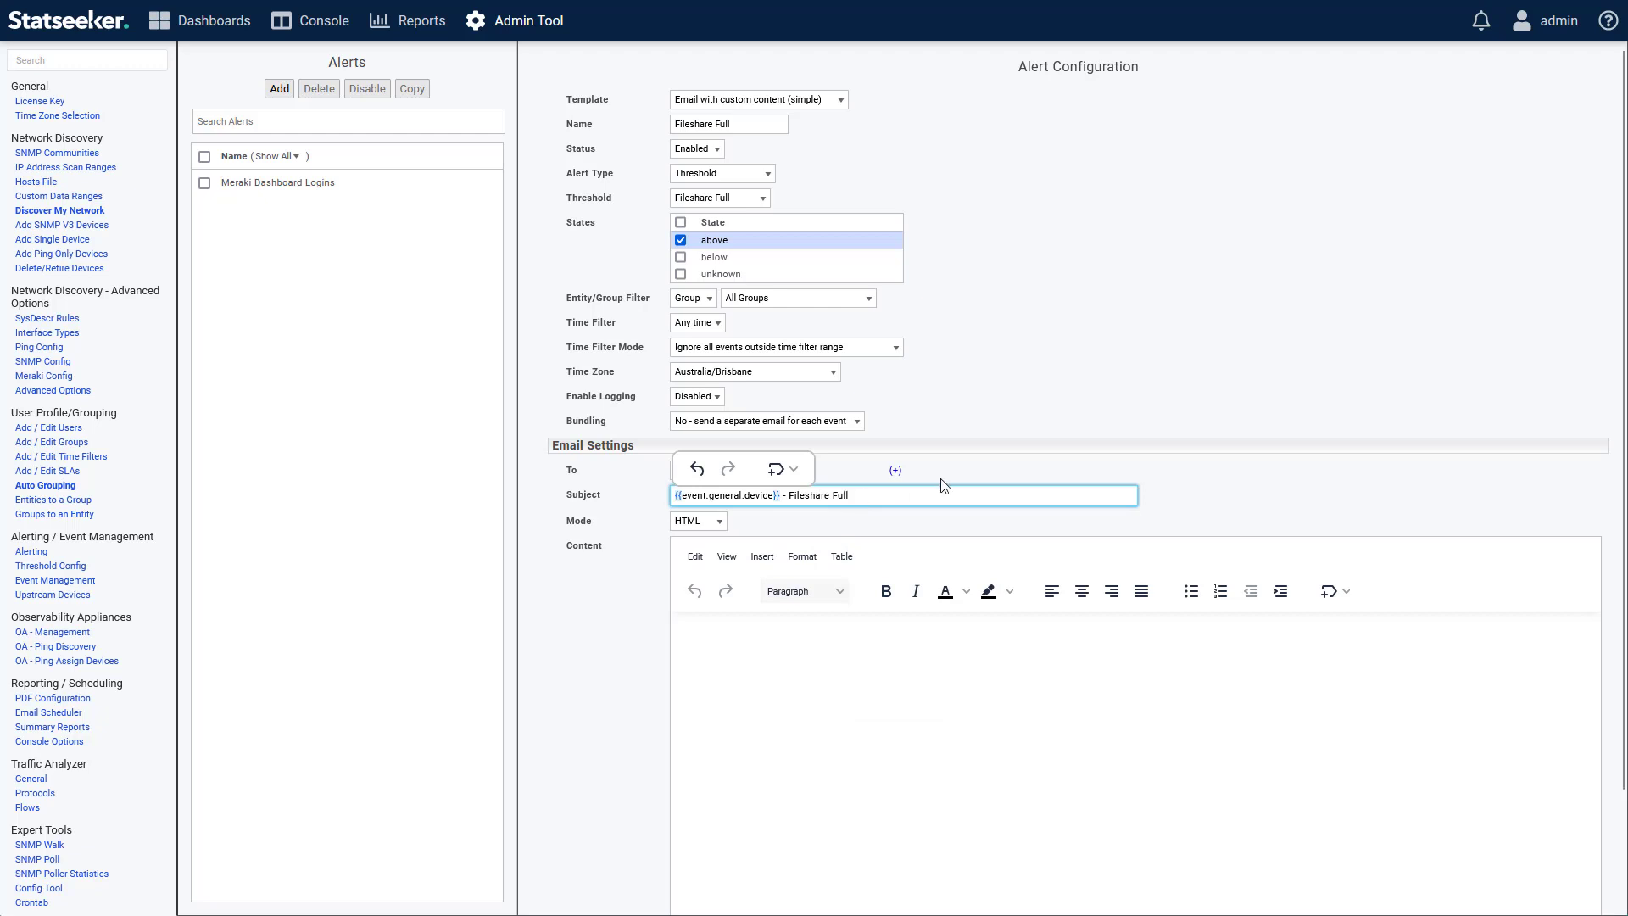
Add a "Device:" line with the general Device Name variable to the email content and start a new line.
{"action": "left_click", "coordinate": [776, 651]}
{"action": "type", "text": "Device:"}
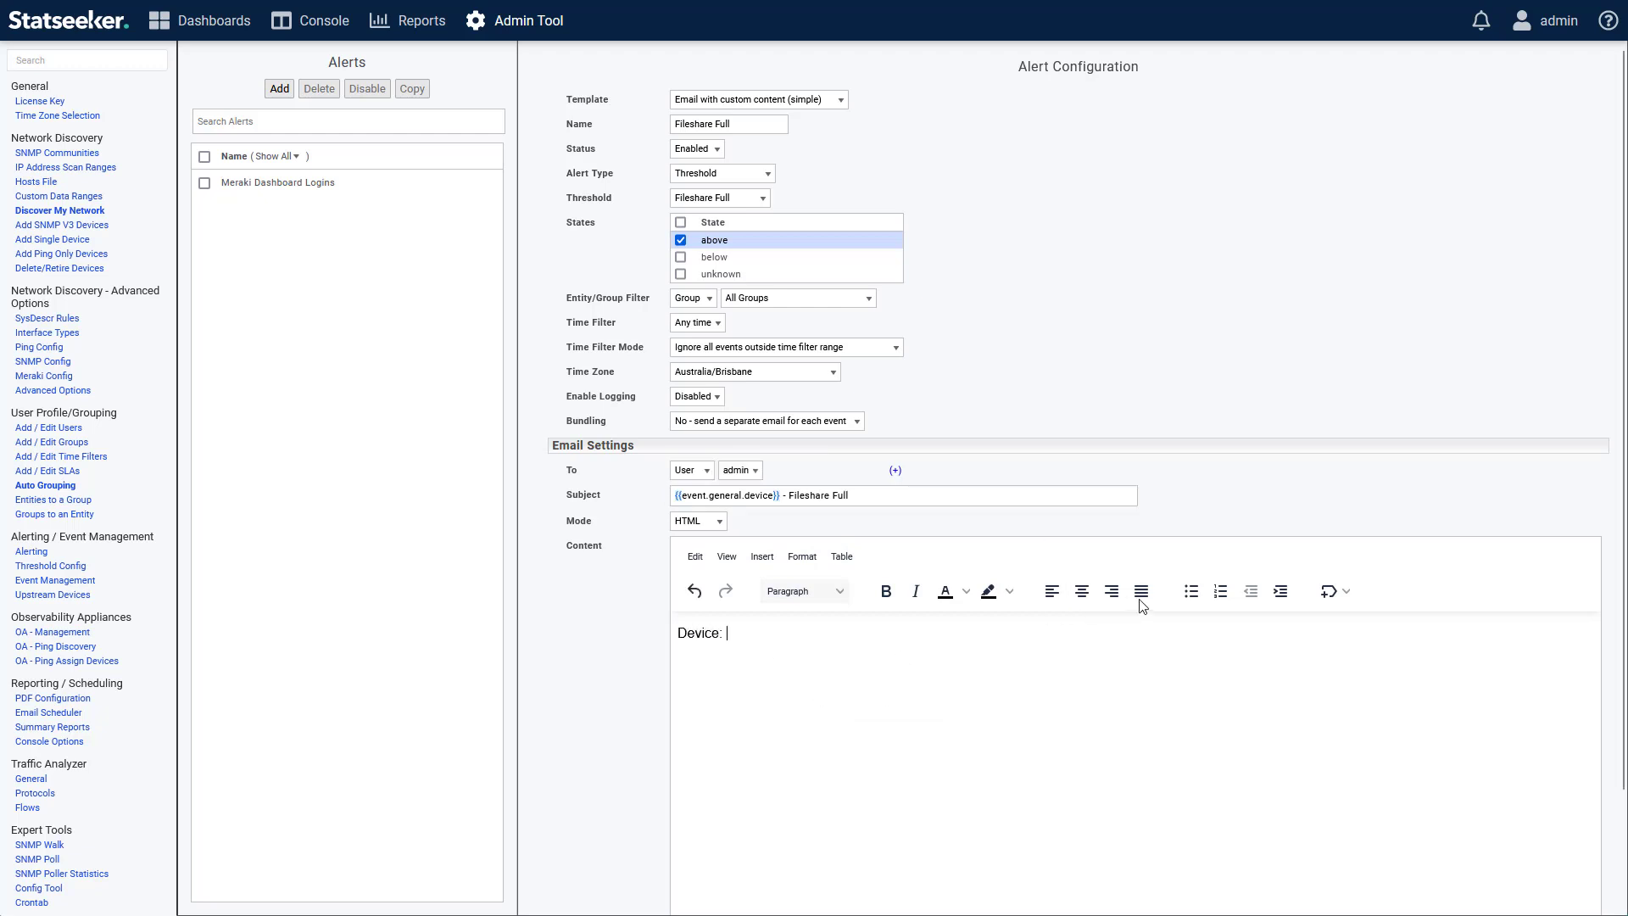
{"action": "left_click", "coordinate": [1328, 591]}
{"action": "mouse_move", "coordinate": [1359, 635]}
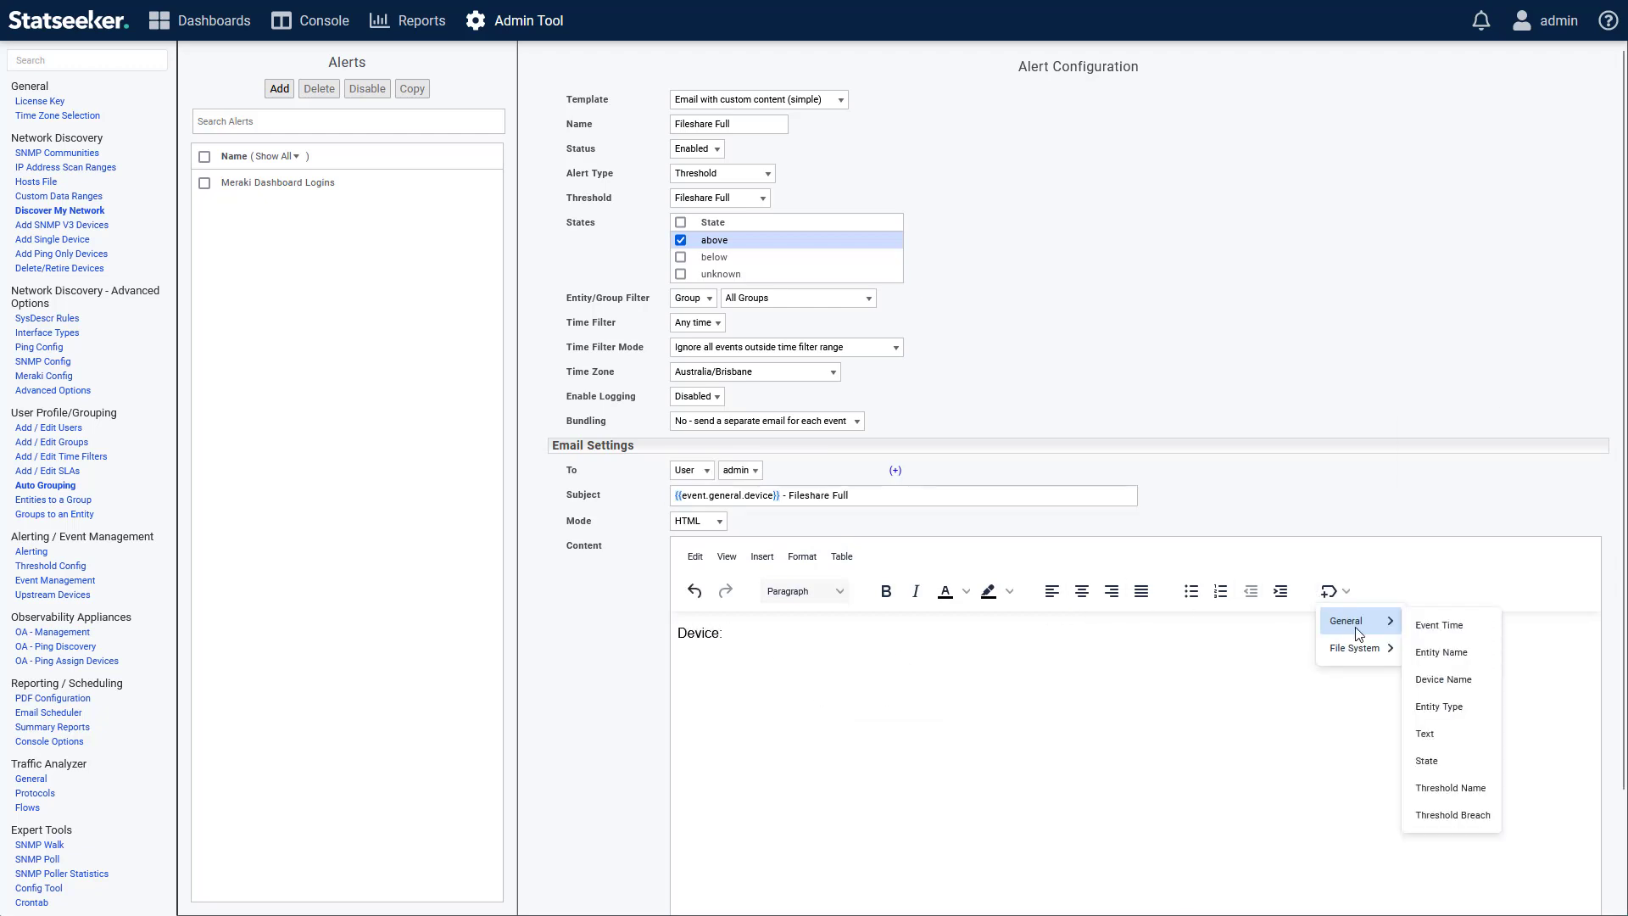
{"action": "left_click", "coordinate": [1445, 680]}
{"action": "key", "text": "Return"}
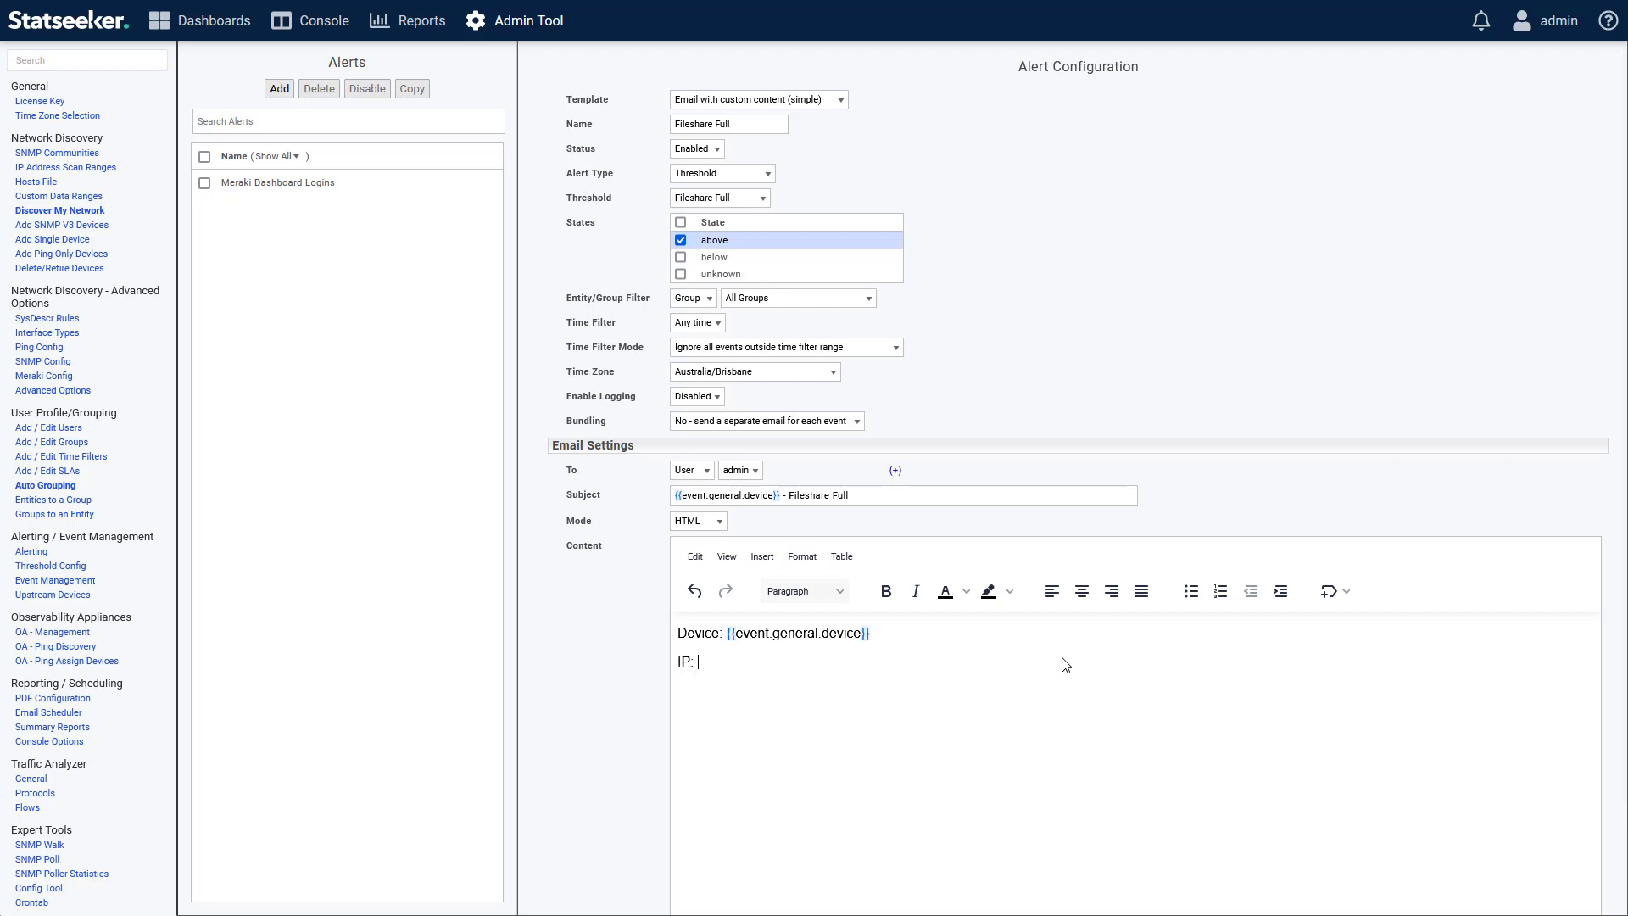
Insert the File System variable for the linked device's IP address after "IP:" in the email content.
{"action": "left_click", "coordinate": [1329, 591]}
{"action": "mouse_move", "coordinate": [1359, 653]}
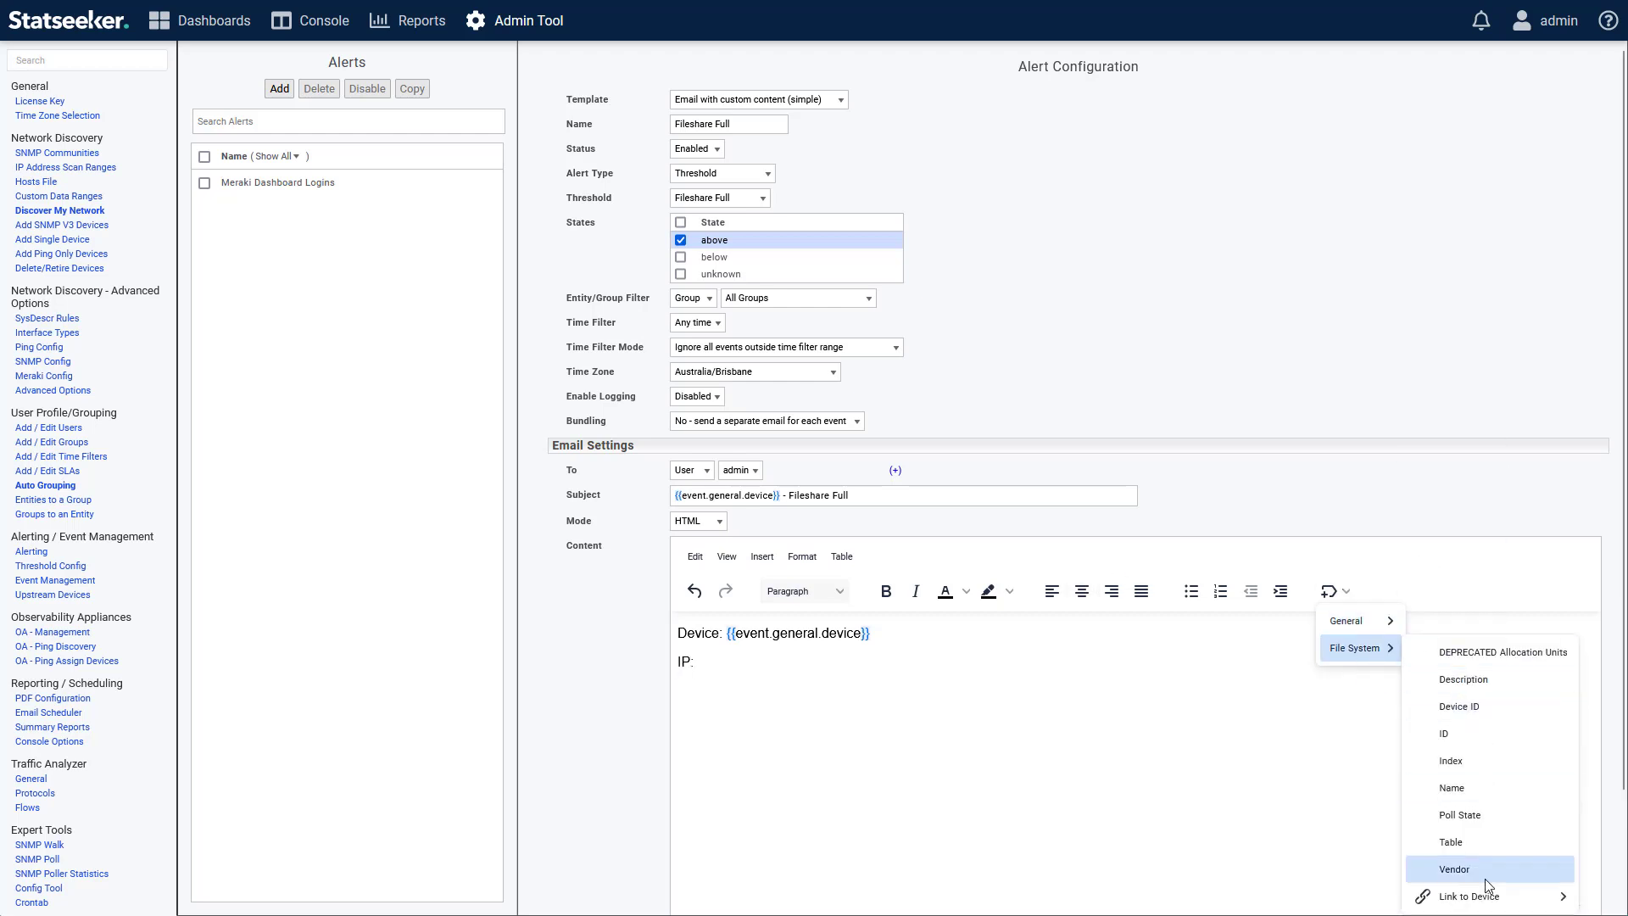
{"action": "mouse_move", "coordinate": [1484, 897]}
{"action": "left_click", "coordinate": [1355, 296]}
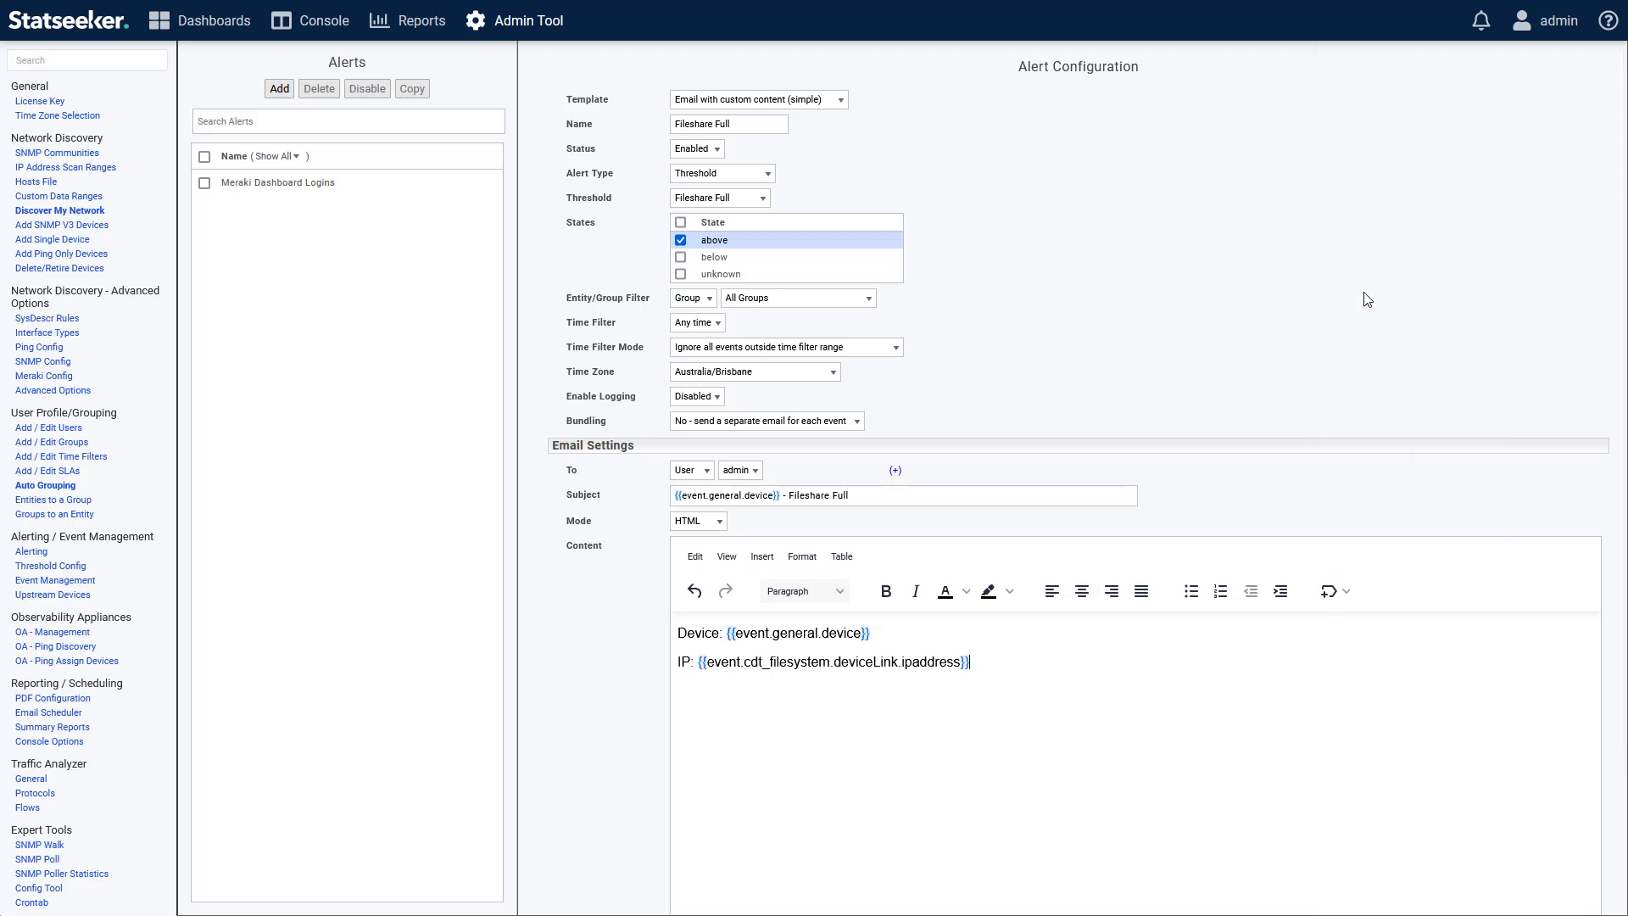
Add a "Partition:" line with the general Entity Name variable to the email content.
{"action": "key", "text": "Return"}
{"action": "type", "text": "Partition:"}
{"action": "left_click", "coordinate": [1328, 591]}
{"action": "mouse_move", "coordinate": [1340, 617]}
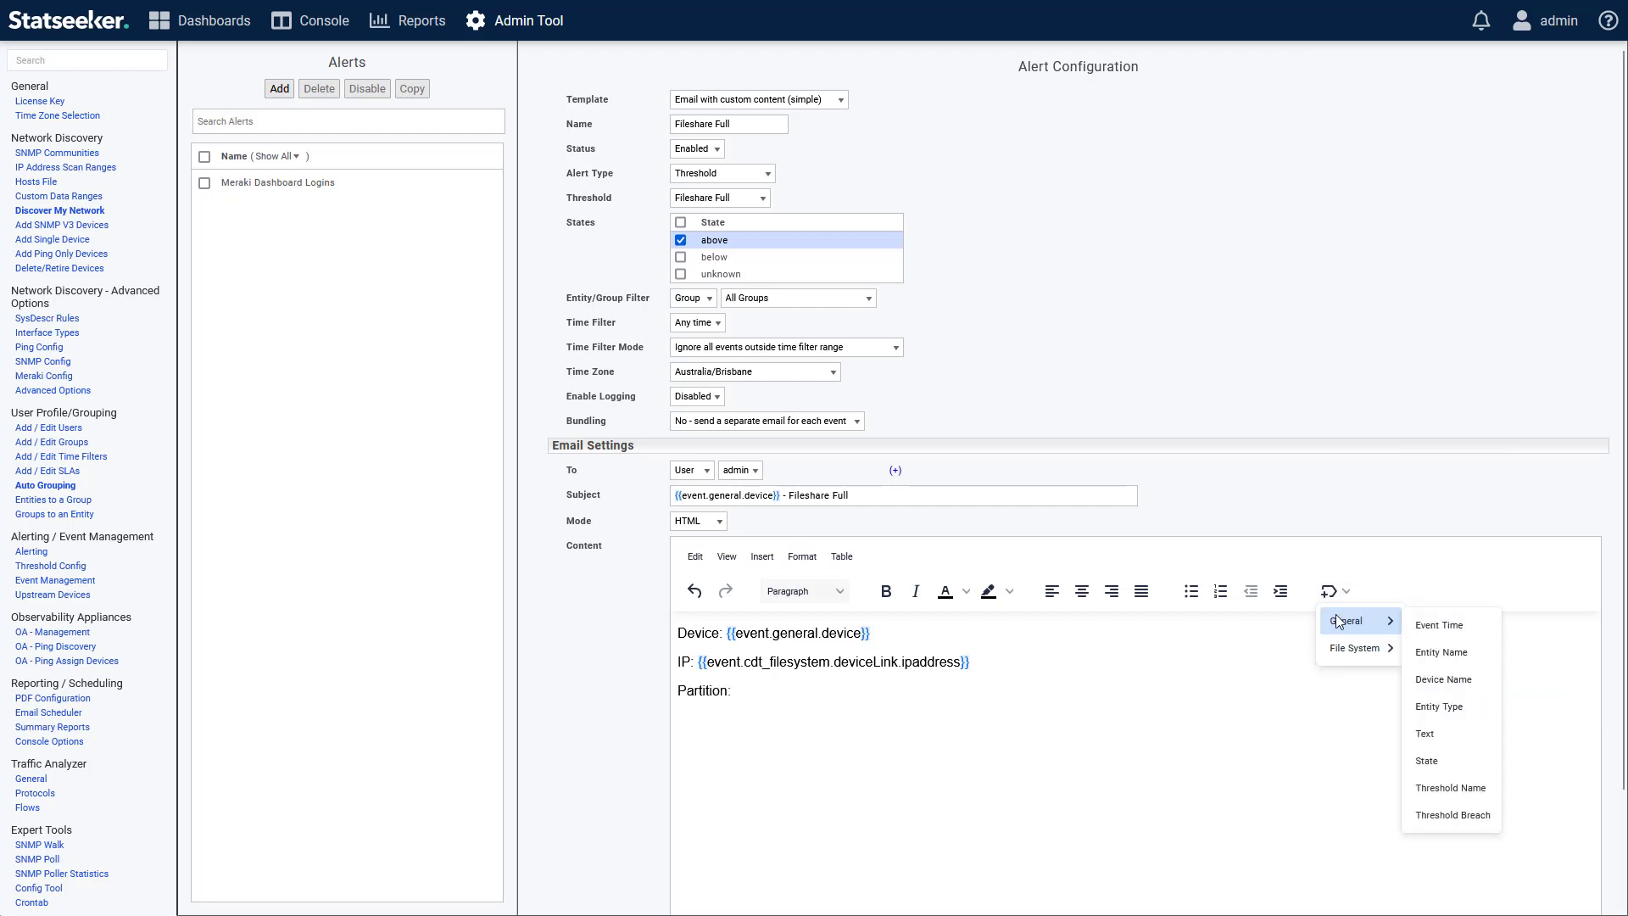
{"action": "left_click", "coordinate": [1444, 653]}
Complete the Partition line with "- freespace <10% @ 6 weeks from" followed by the general Event Time variable.
{"action": "type", "text": "- fre"}
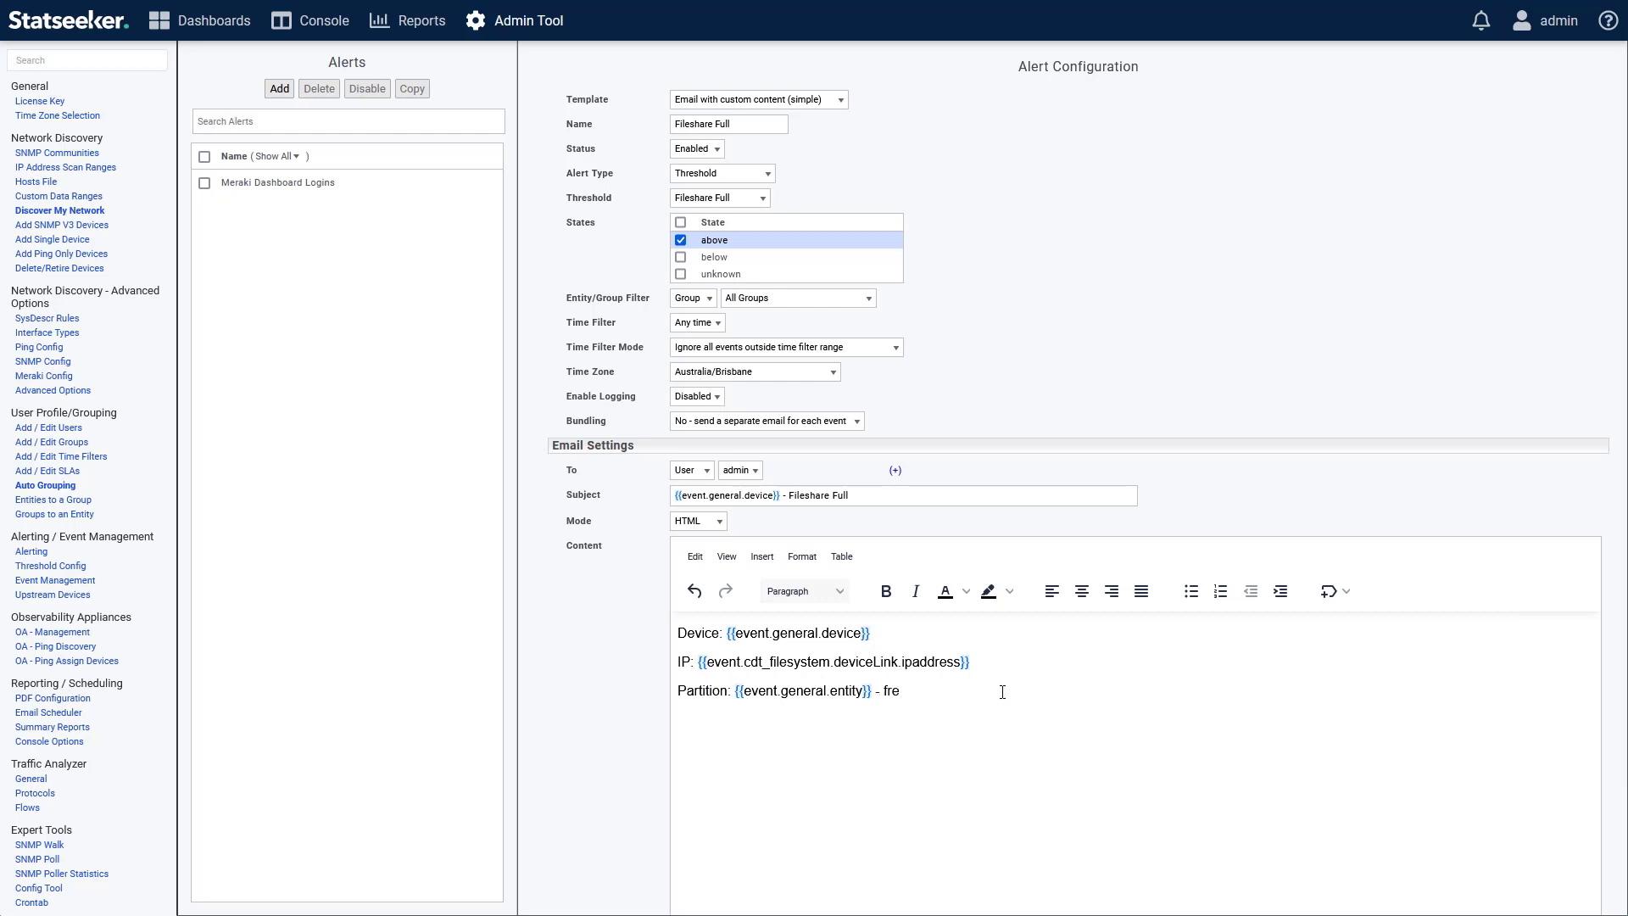
{"action": "type", "text": "espace <10% @ 6 weeks fro"}
{"action": "left_click", "coordinate": [1330, 591]}
{"action": "mouse_move", "coordinate": [1337, 619]}
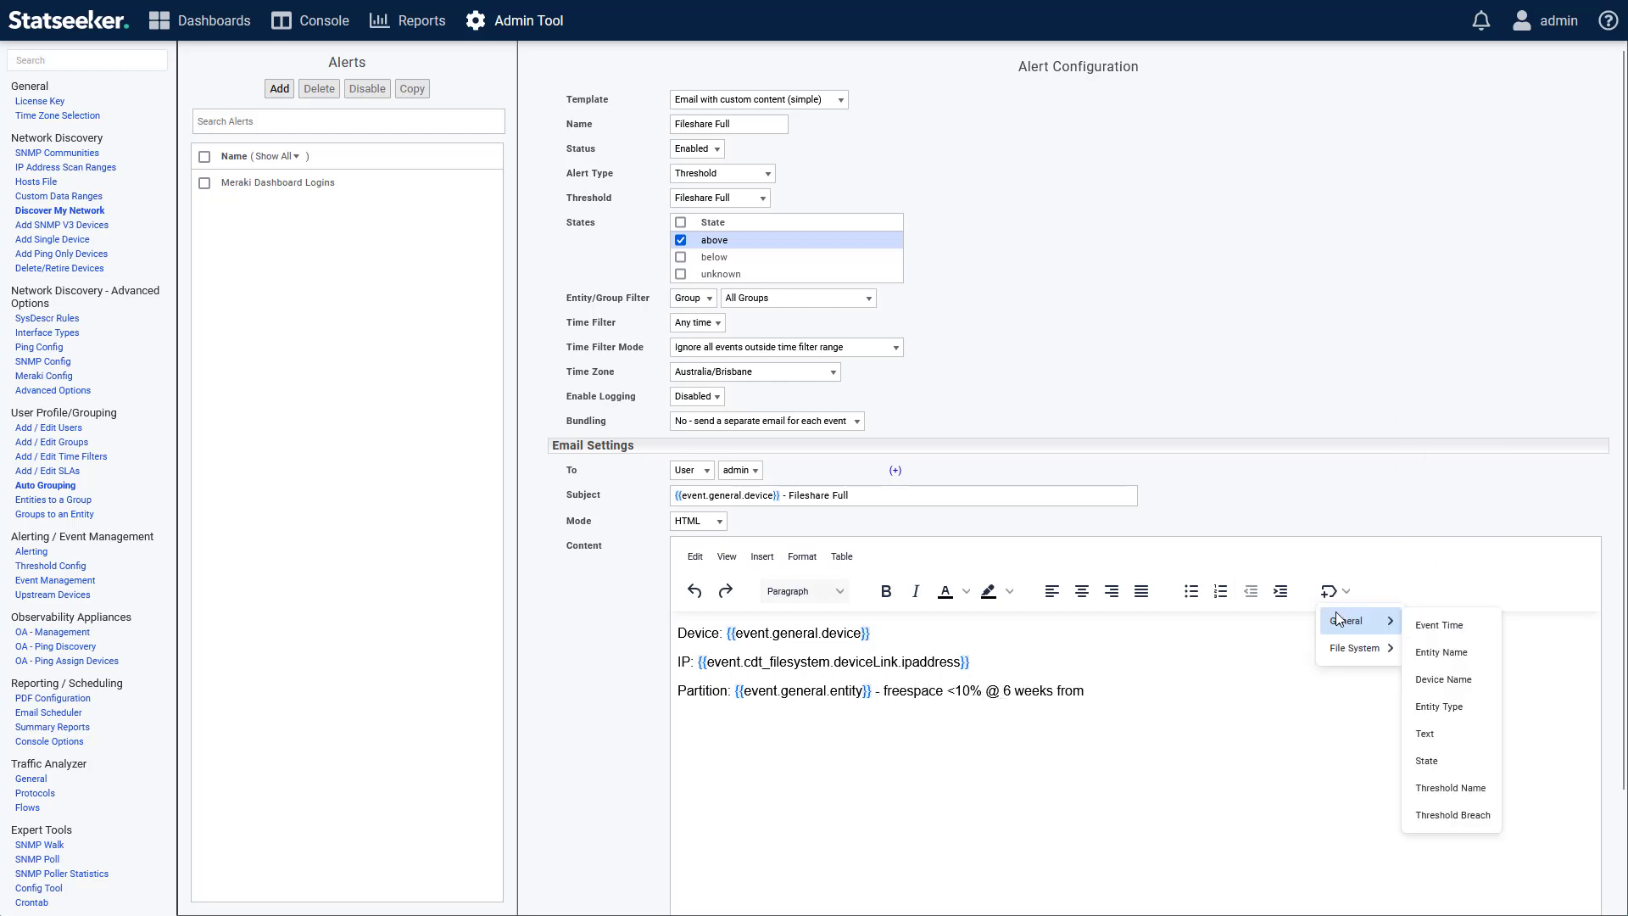
{"action": "left_click", "coordinate": [1451, 624]}
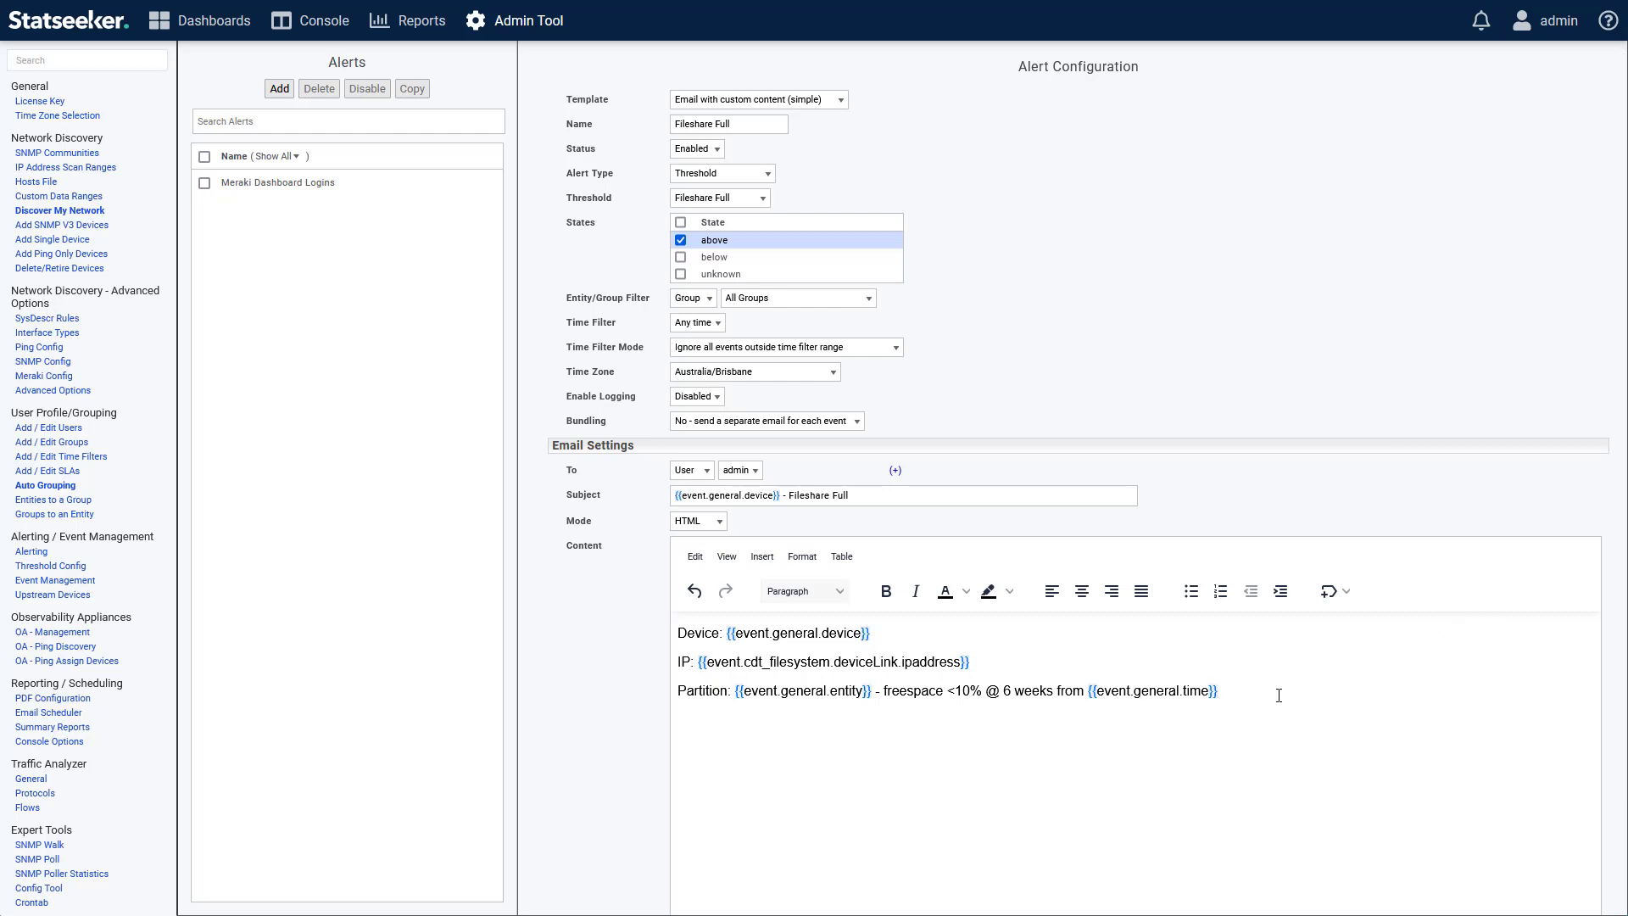
Add a "File System Usage" line to the email content and start inserting a link on that text.
{"action": "type", "text": "File System Usage"}
{"action": "triple_click", "coordinate": [724, 714]}
{"action": "left_click", "coordinate": [761, 556]}
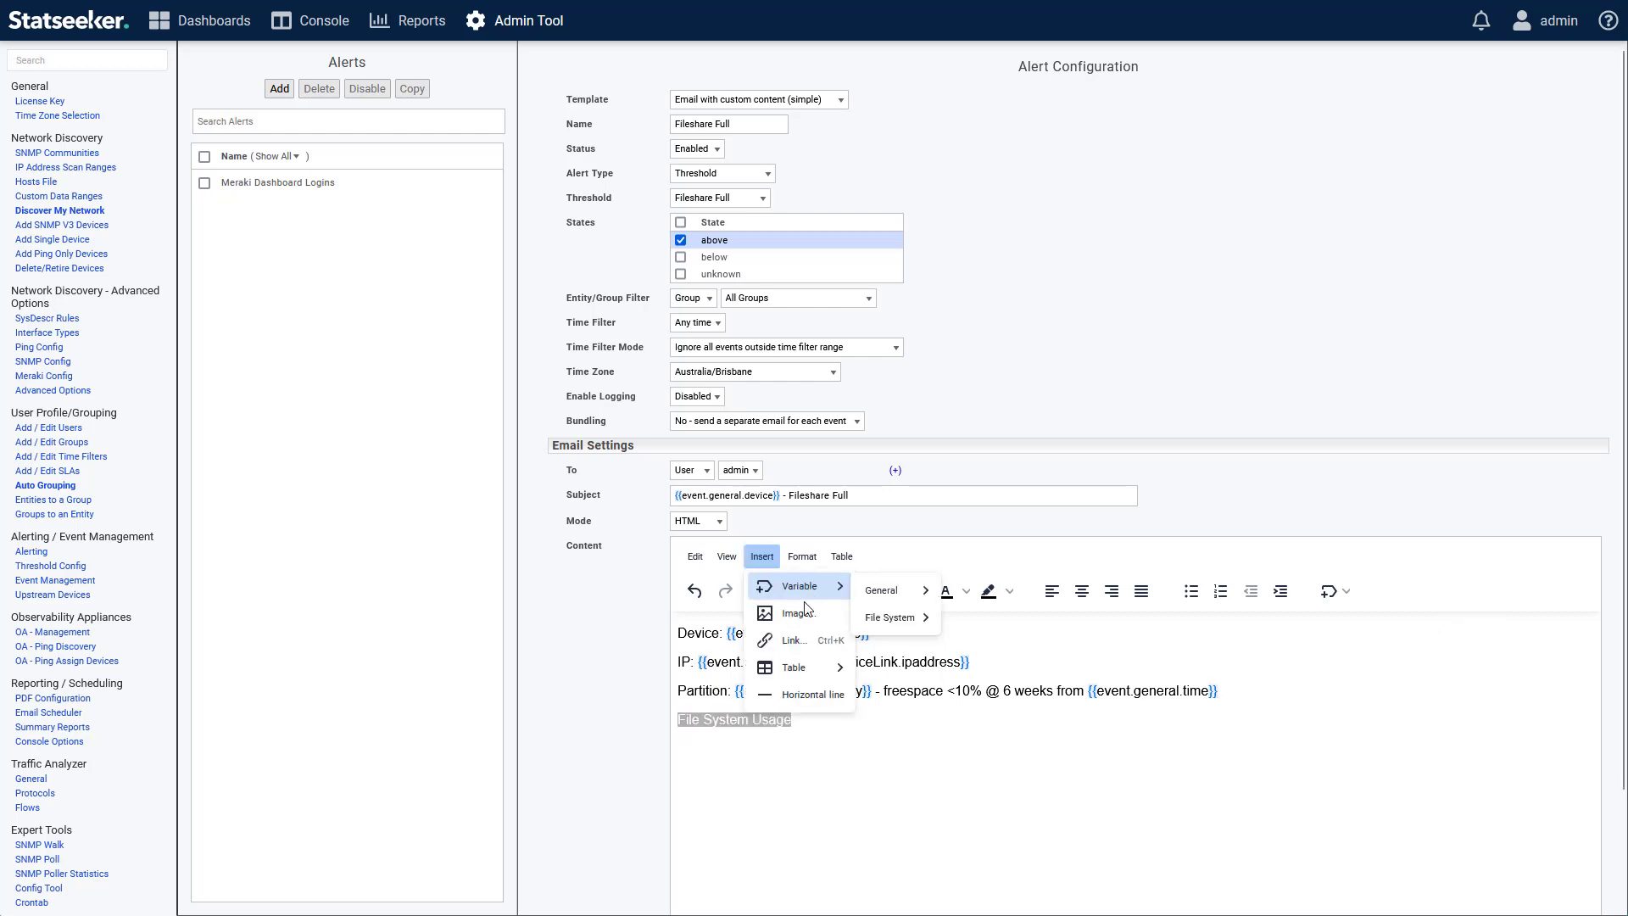
{"action": "left_click", "coordinate": [801, 644]}
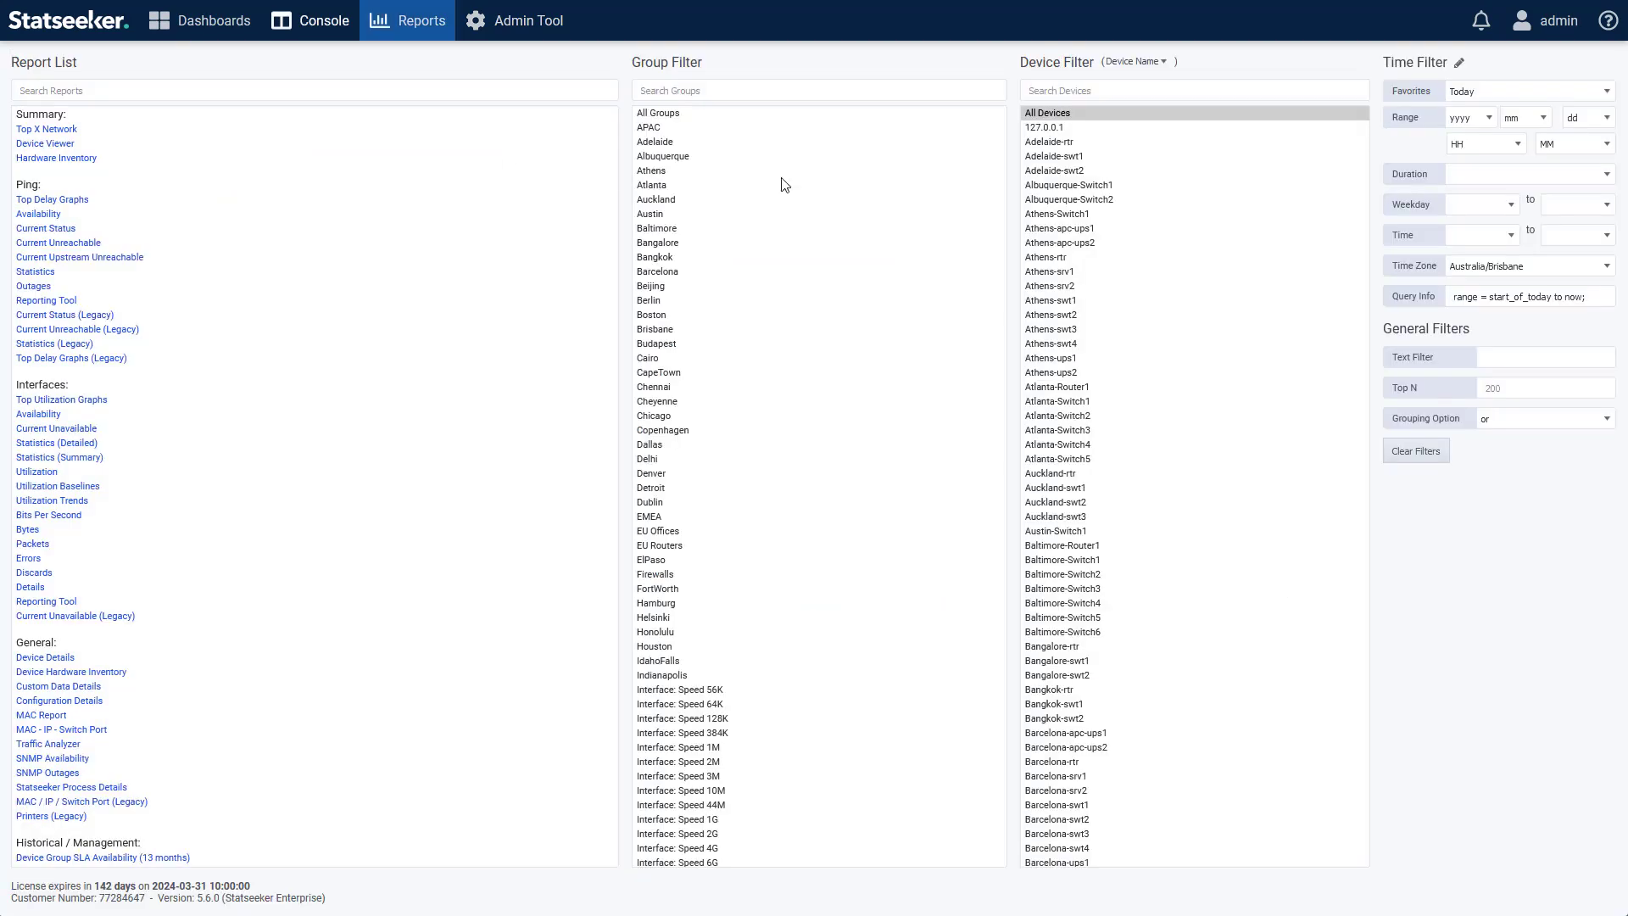
Search the Console's reports for "file", open the File-Share Forecast report and copy its URL.
{"action": "left_click", "coordinate": [307, 90]}
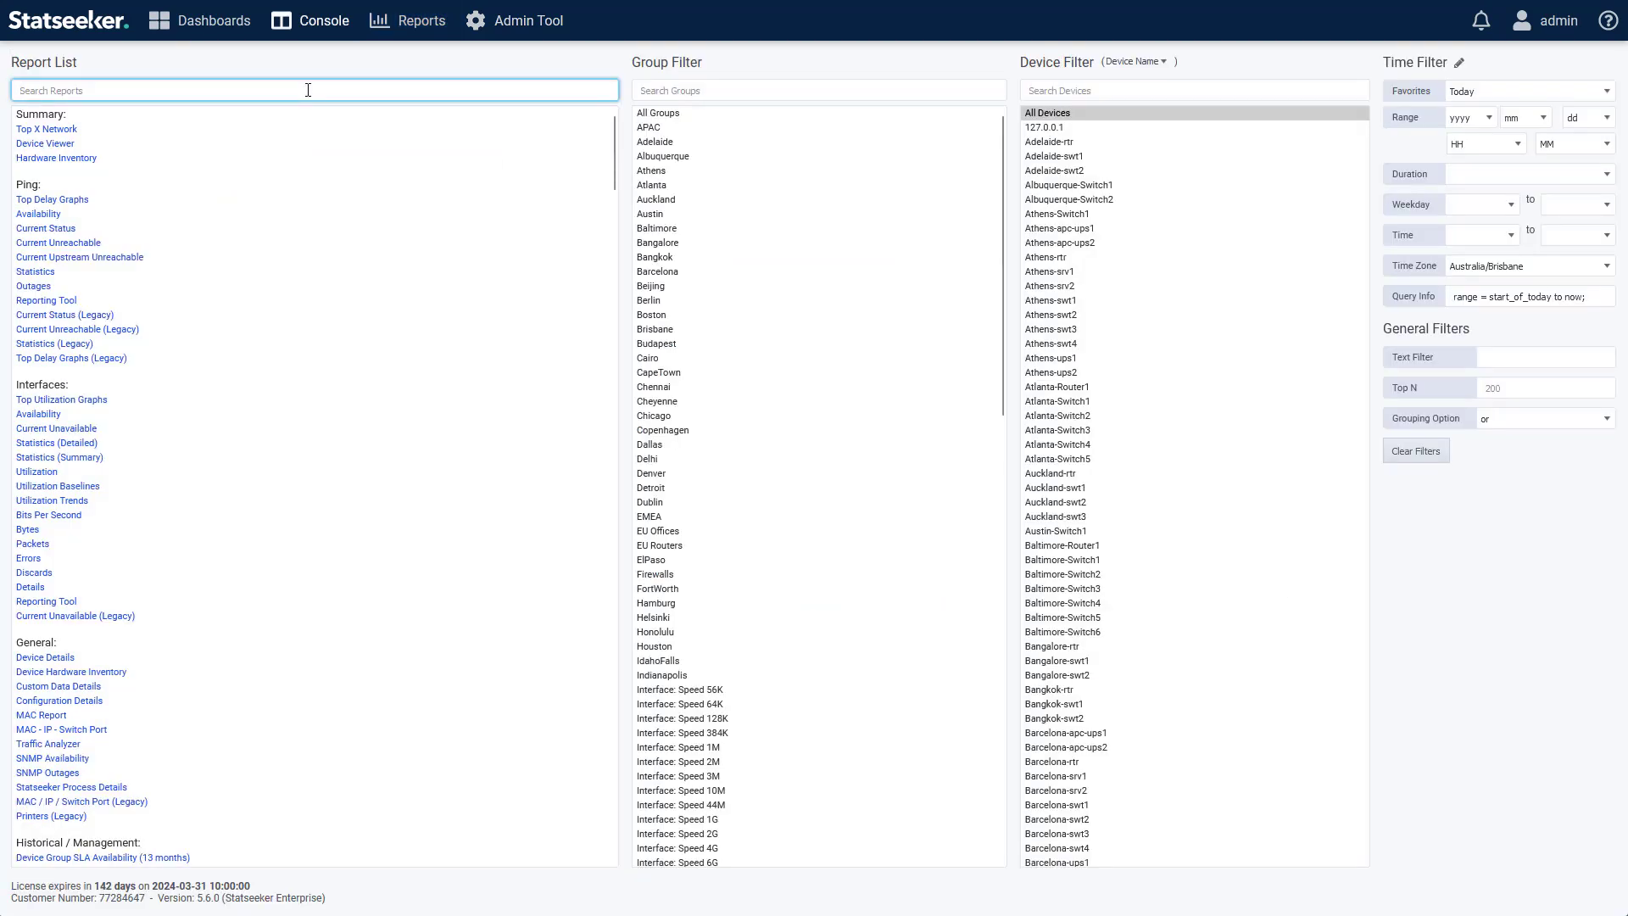
{"action": "type", "text": "file"}
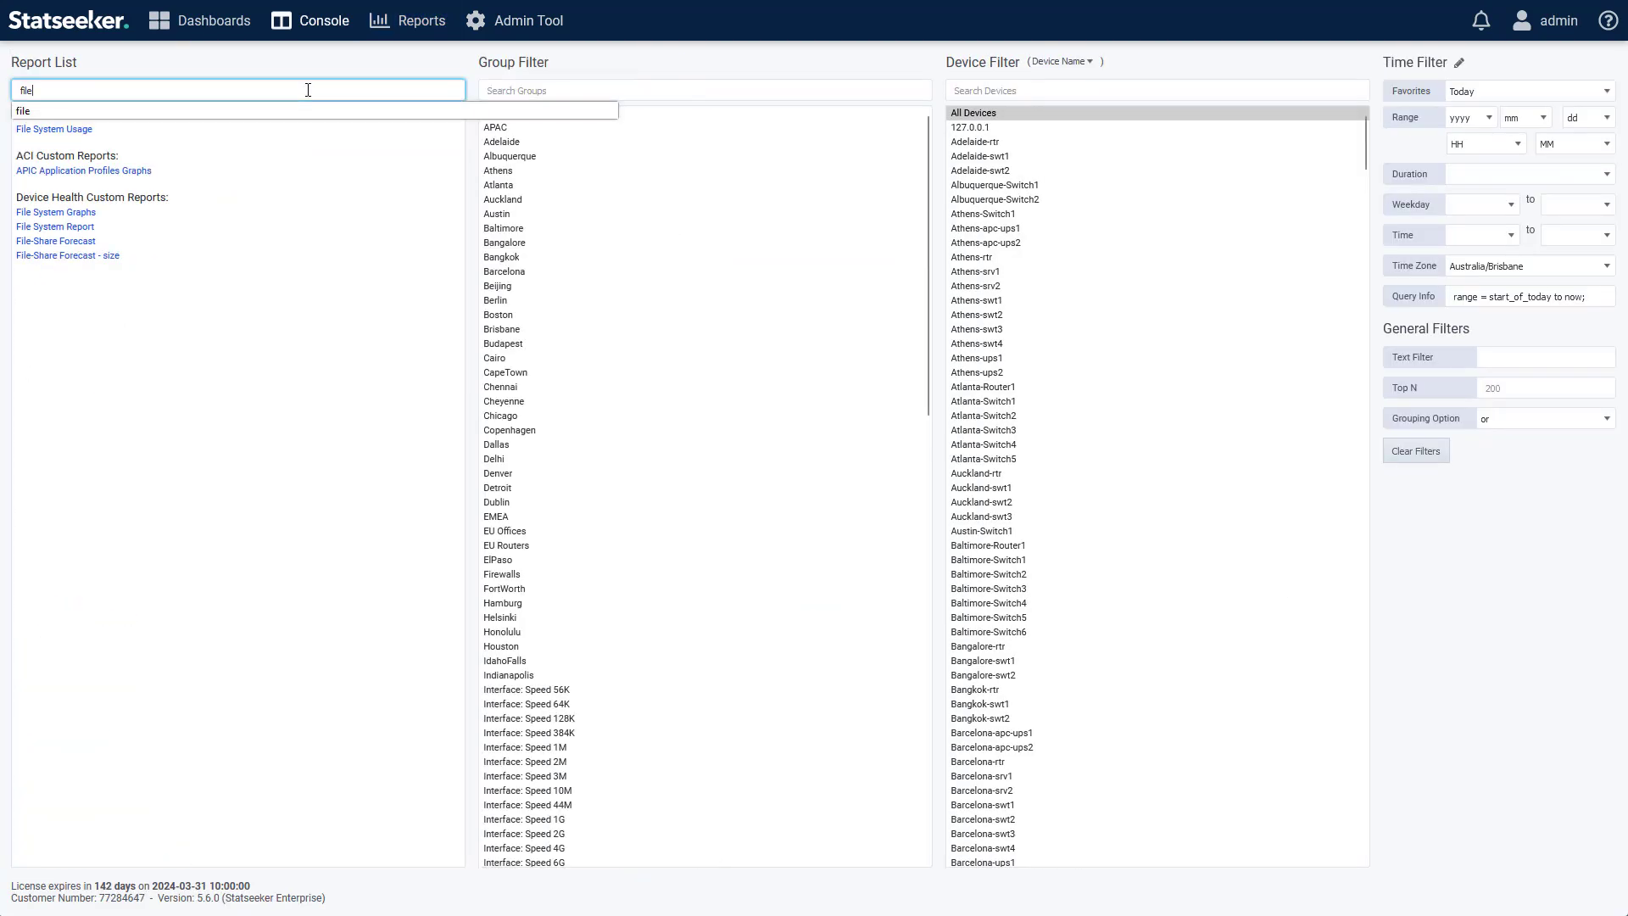
{"action": "left_click", "coordinate": [57, 243]}
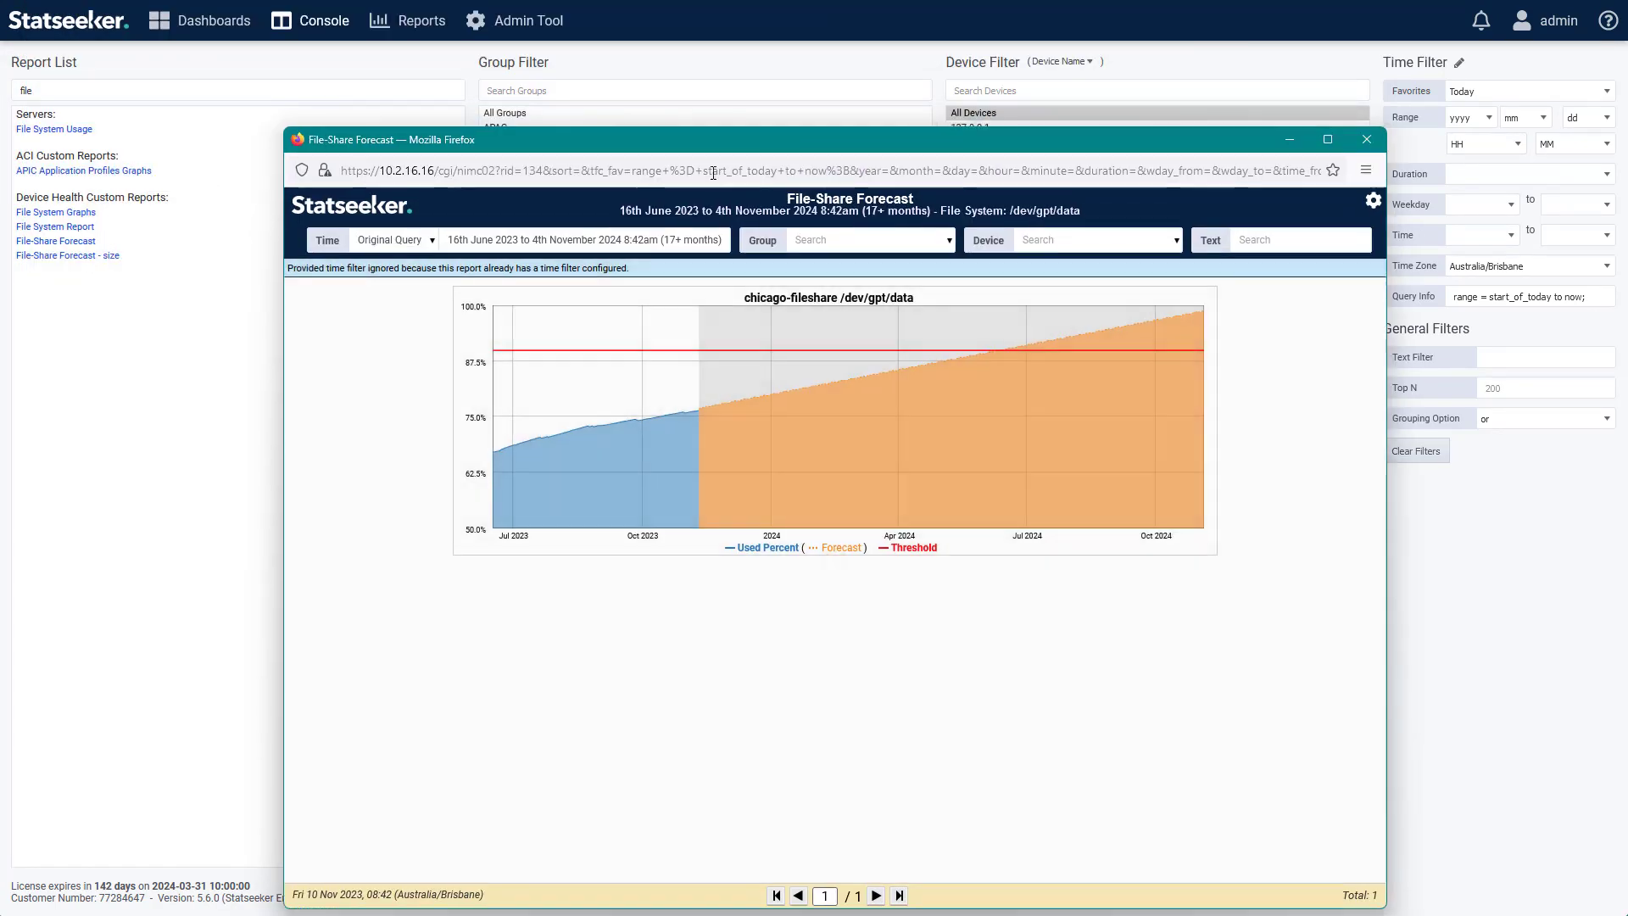
{"action": "left_click", "coordinate": [713, 173]}
{"action": "key", "text": "ctrl+c"}
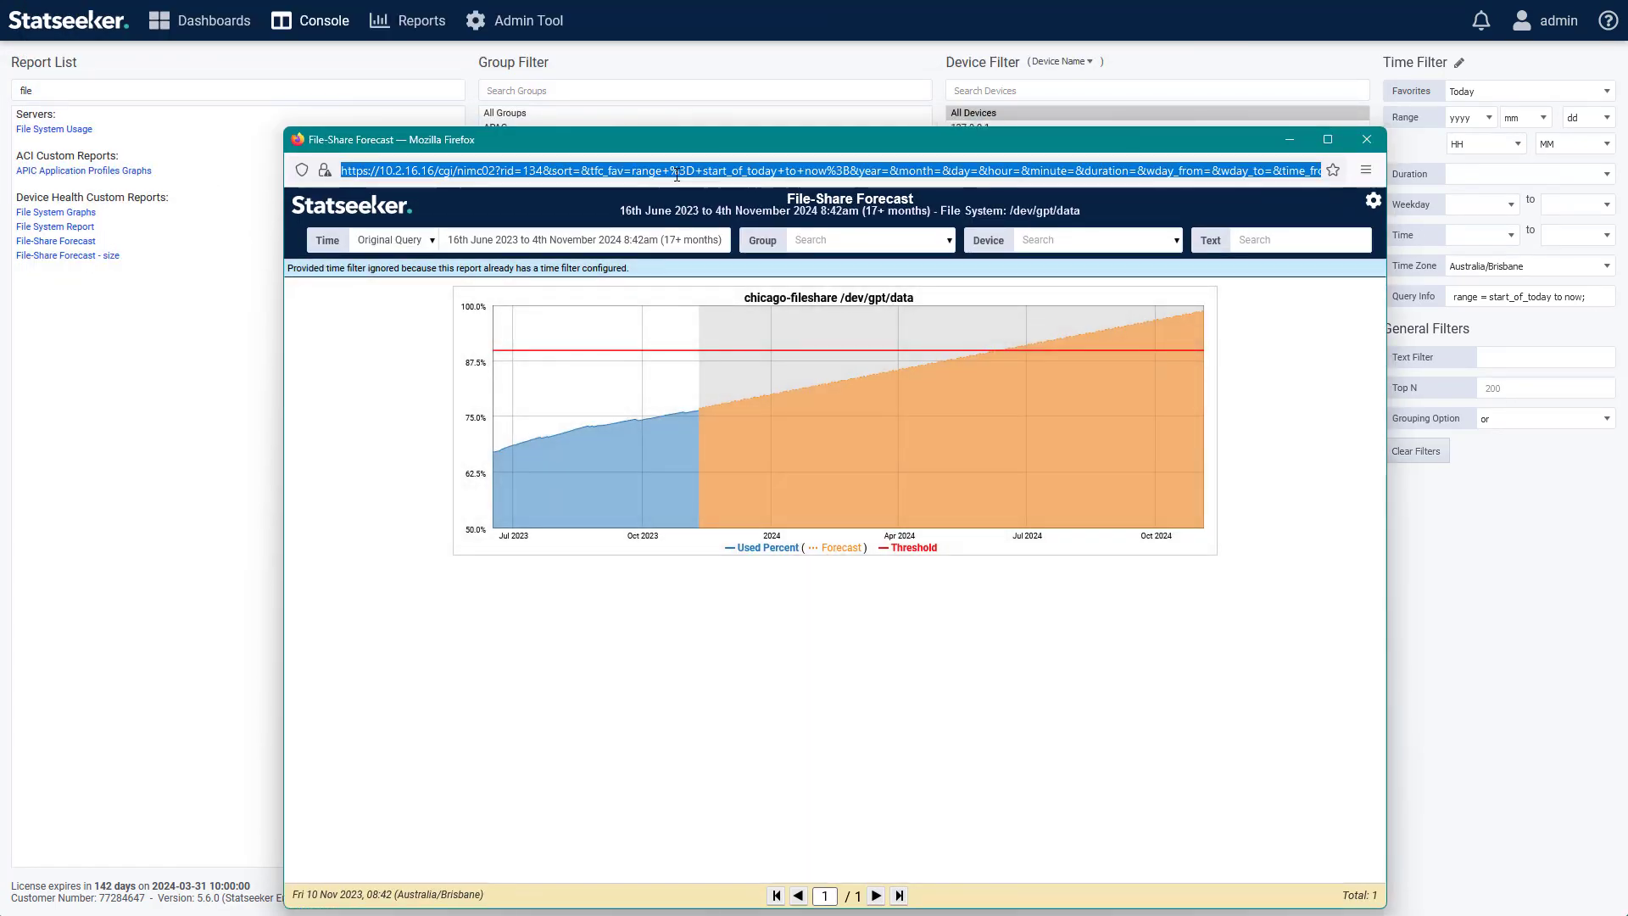
Search the Reports console for "file", view the File-Share Forecast report and open its edit view.
{"action": "left_click", "coordinate": [413, 24]}
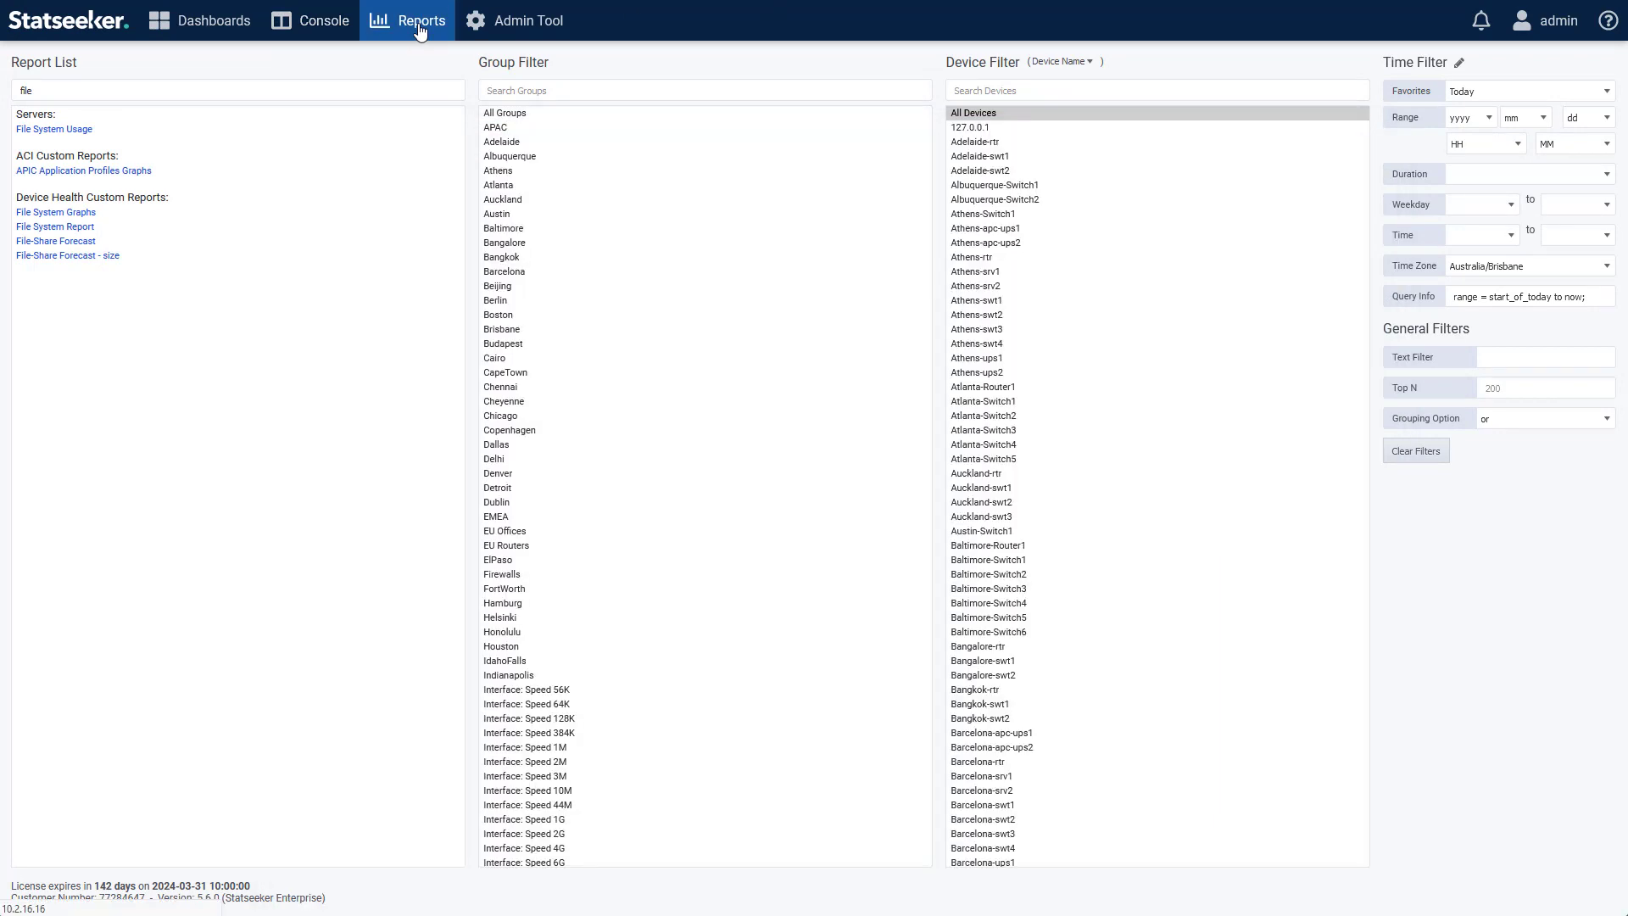
{"action": "left_click", "coordinate": [123, 120]}
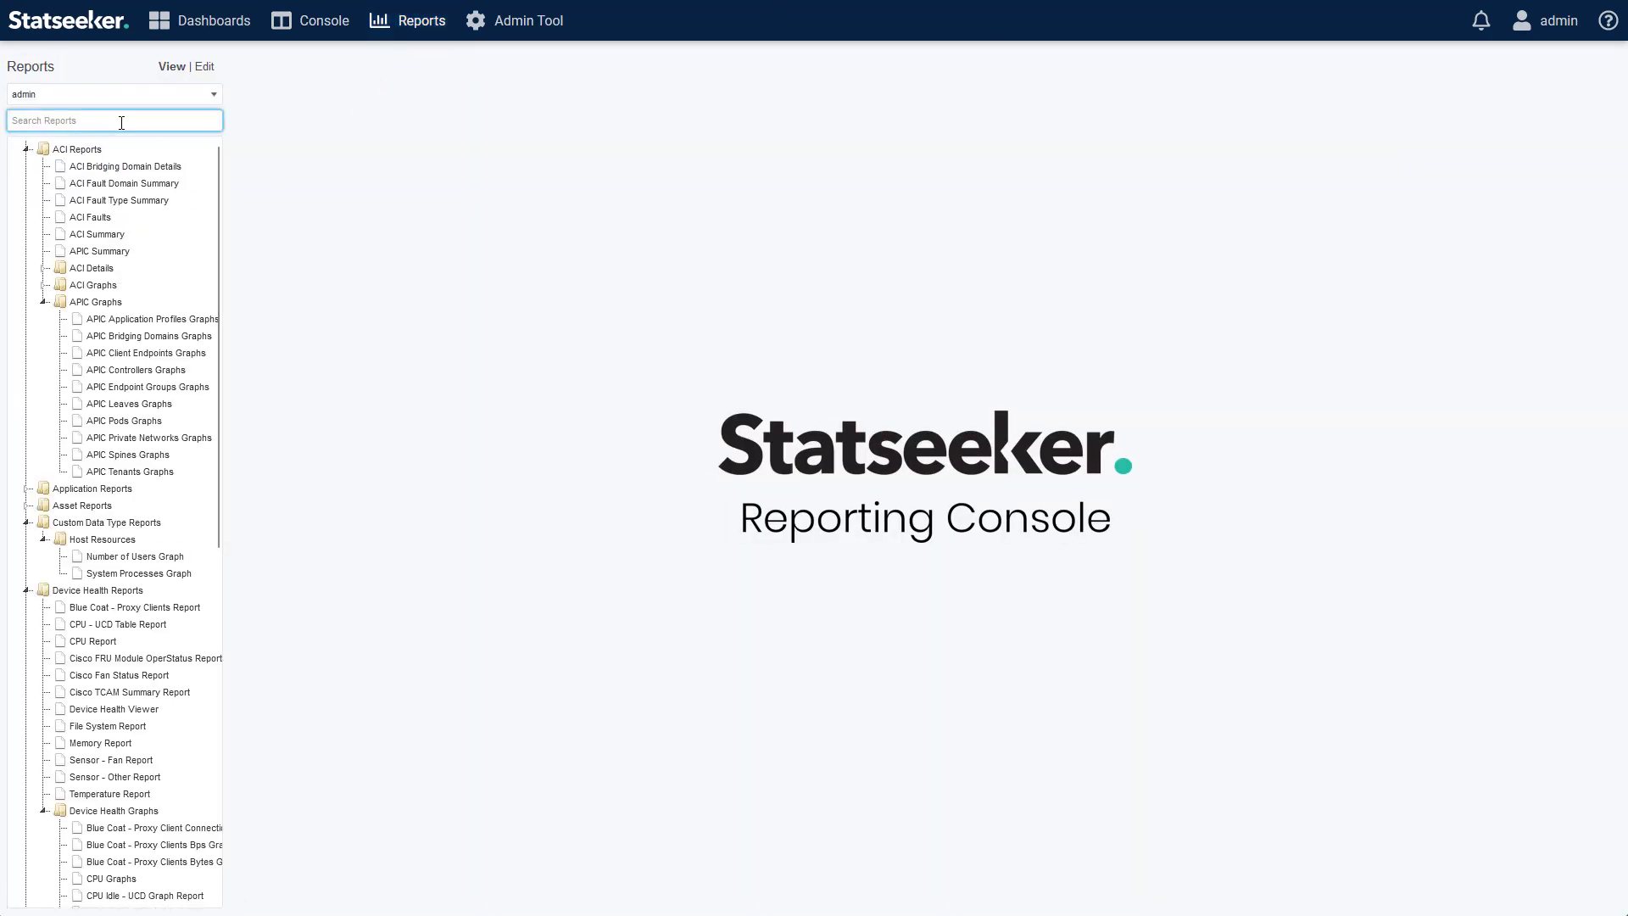
{"action": "type", "text": "file"}
{"action": "left_click", "coordinate": [151, 270]}
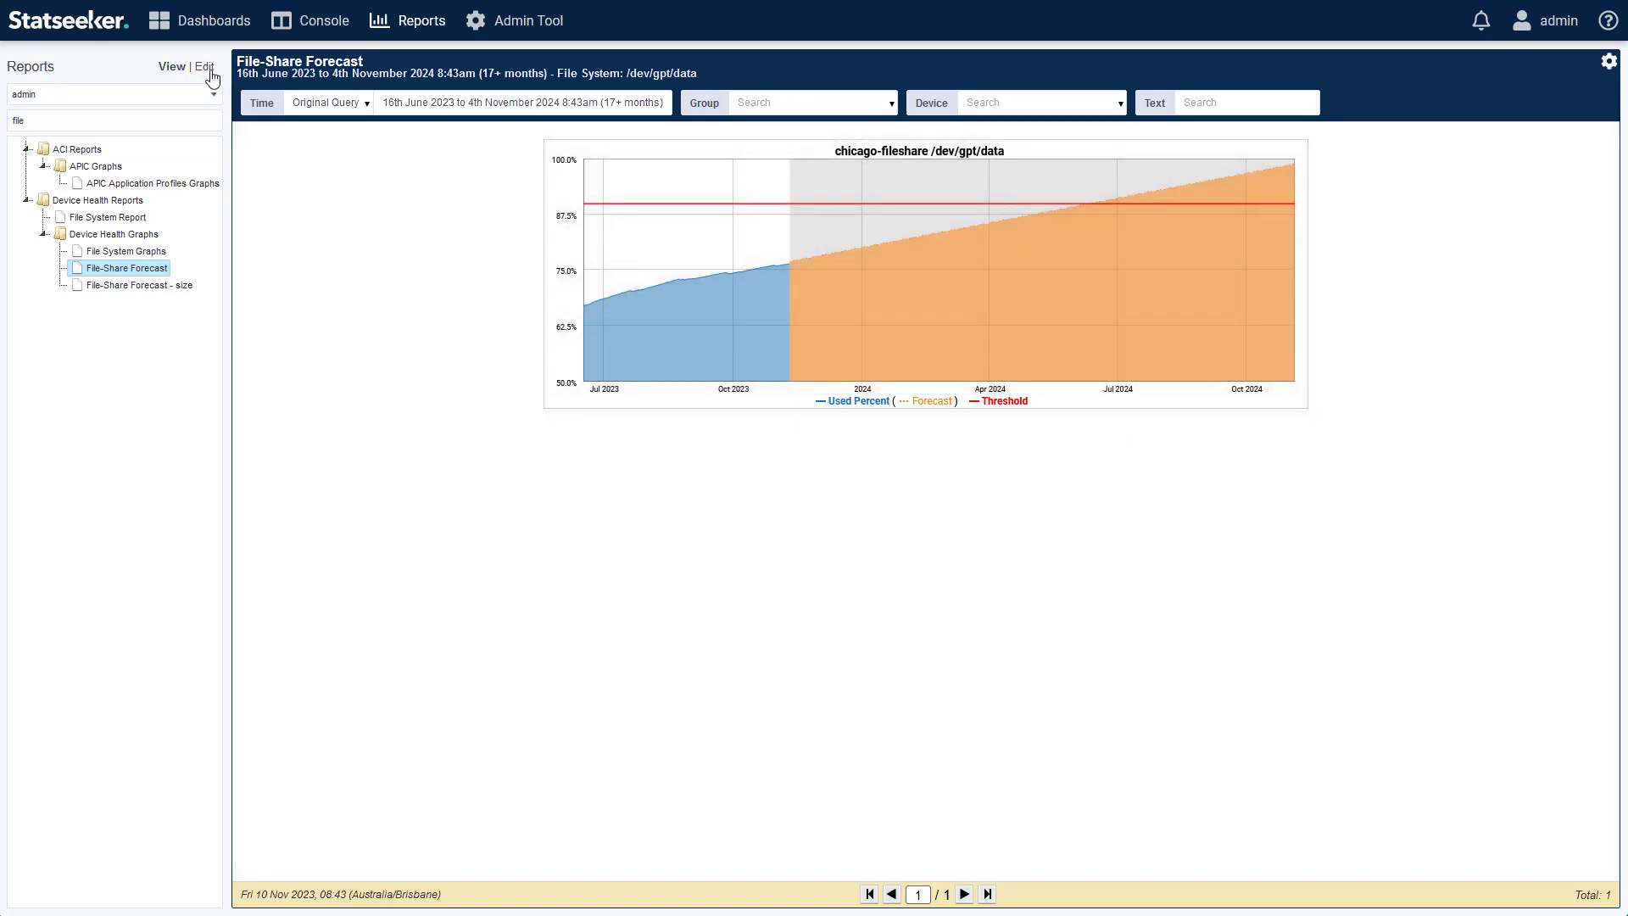
{"action": "left_click", "coordinate": [204, 67]}
{"action": "left_click", "coordinate": [1382, 72]}
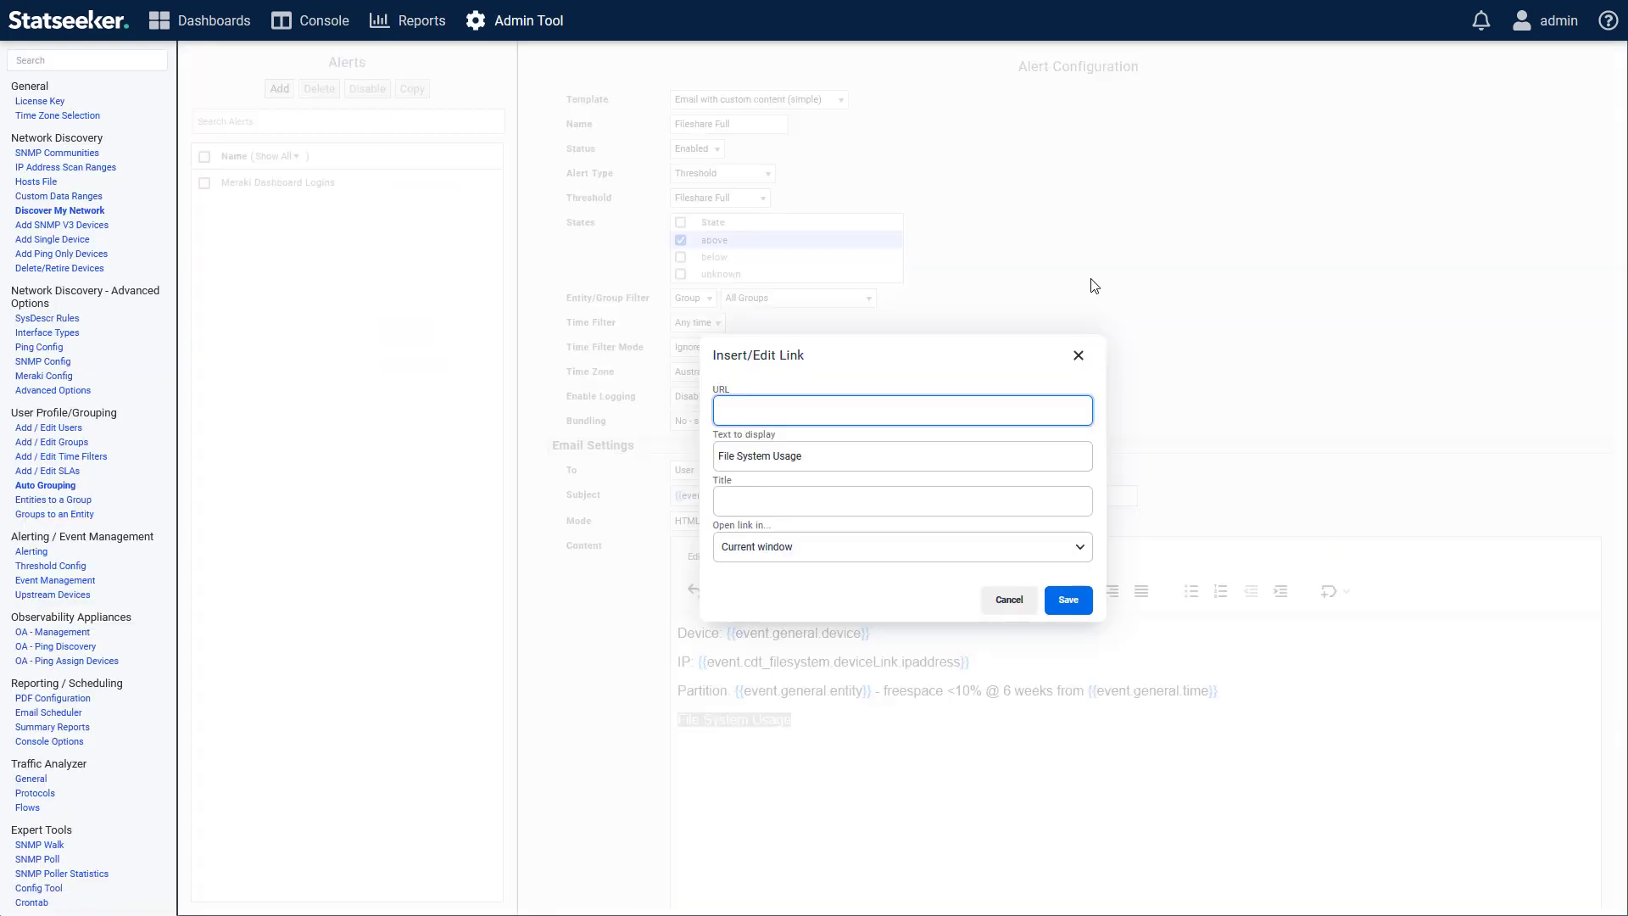
Link "File System Usage" to the copied report URL, set it to open in a new window, and save the alert.
{"action": "key", "text": "ctrl+v"}
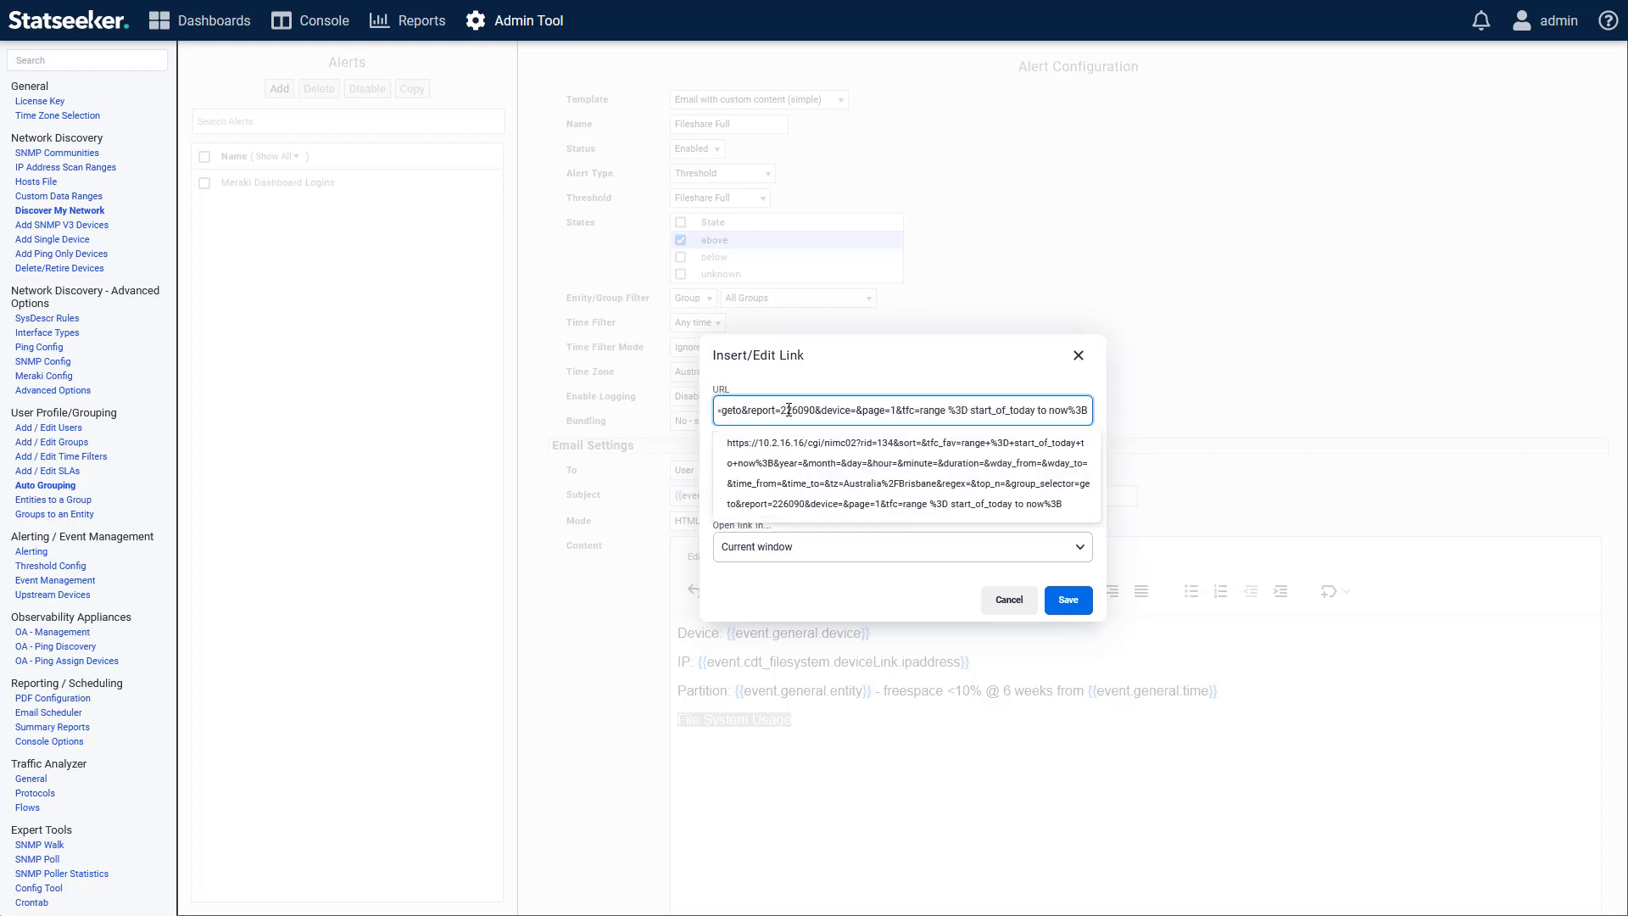
{"action": "left_click", "coordinate": [1181, 472]}
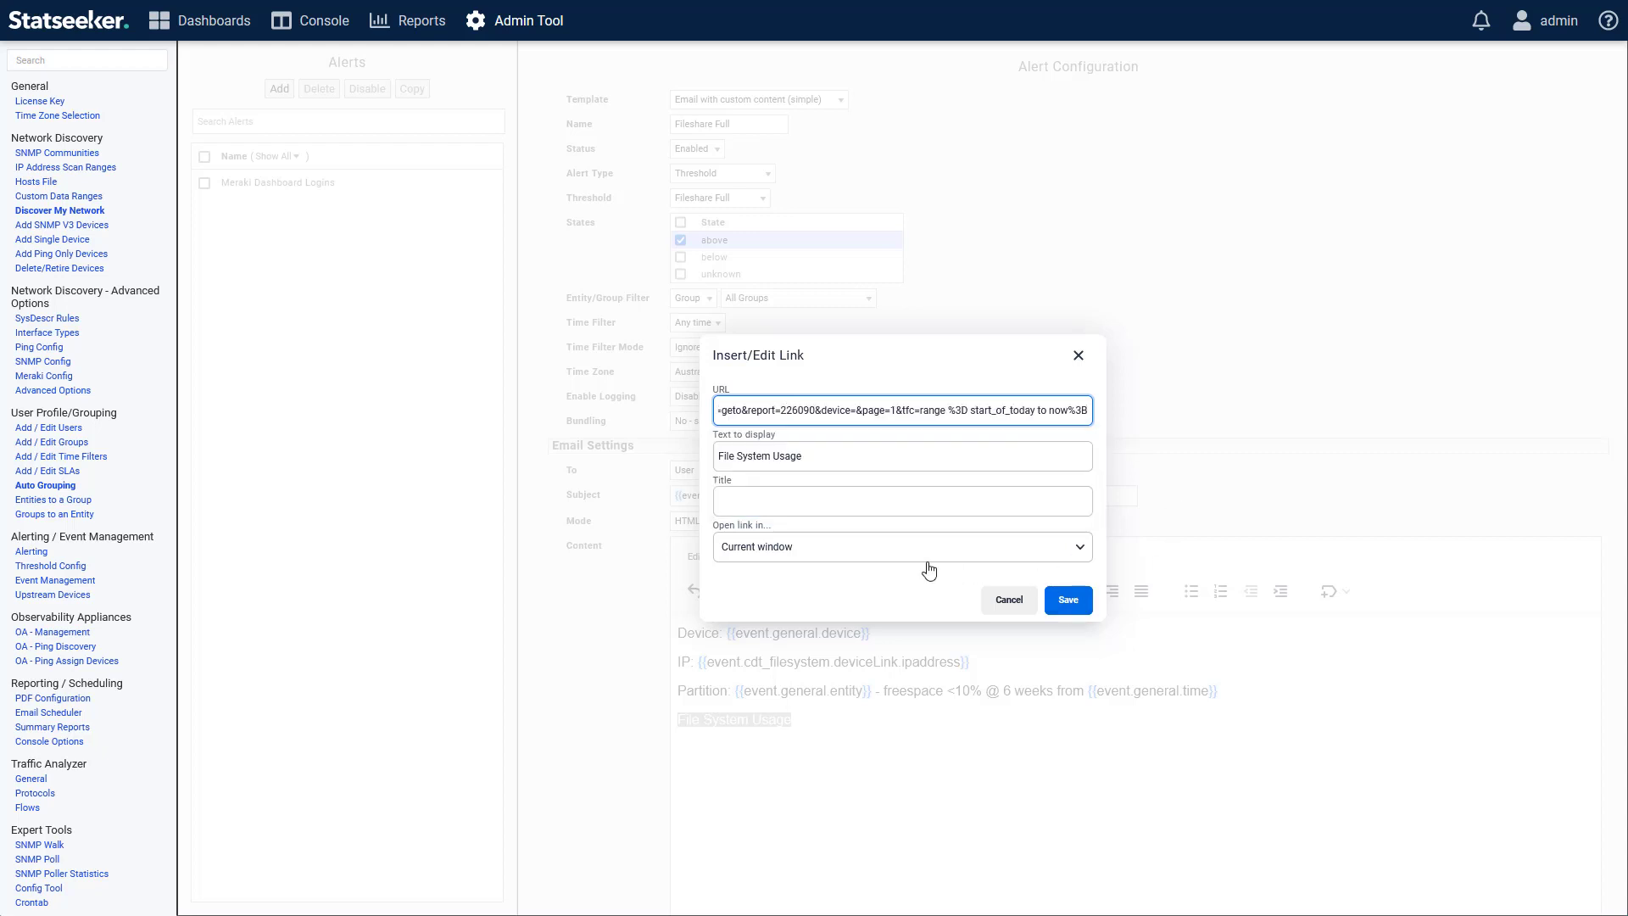
{"action": "left_click", "coordinate": [924, 570]}
{"action": "left_click", "coordinate": [784, 611]}
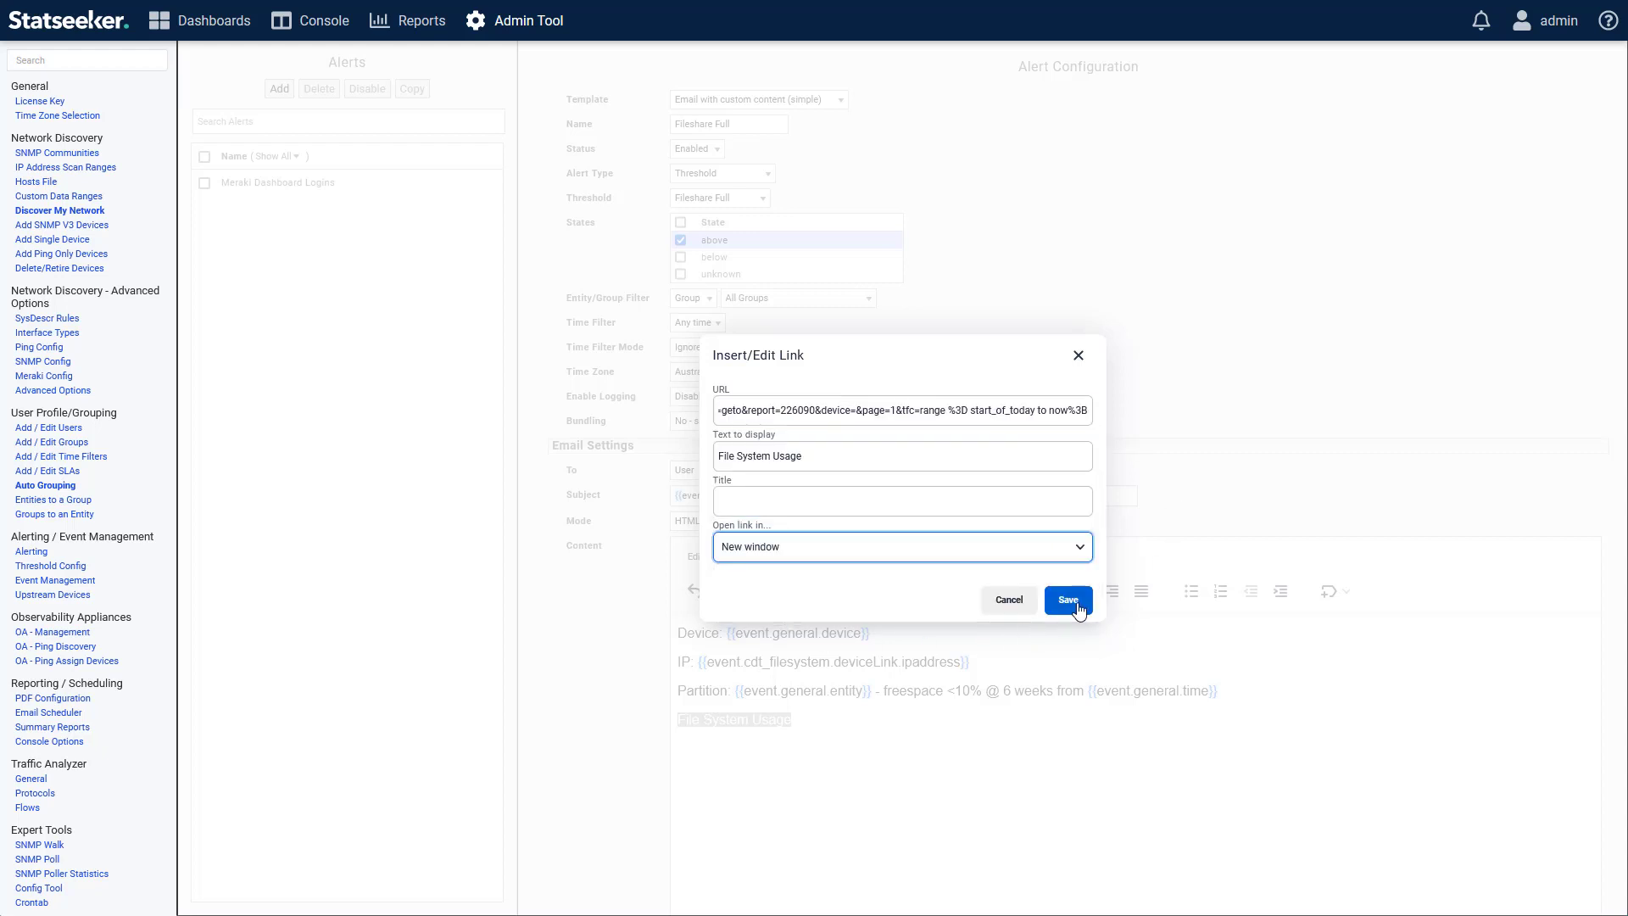
{"action": "left_click", "coordinate": [1067, 602]}
{"action": "scroll", "coordinate": [1371, 679], "scroll_direction": "down", "scroll_amount": 2}
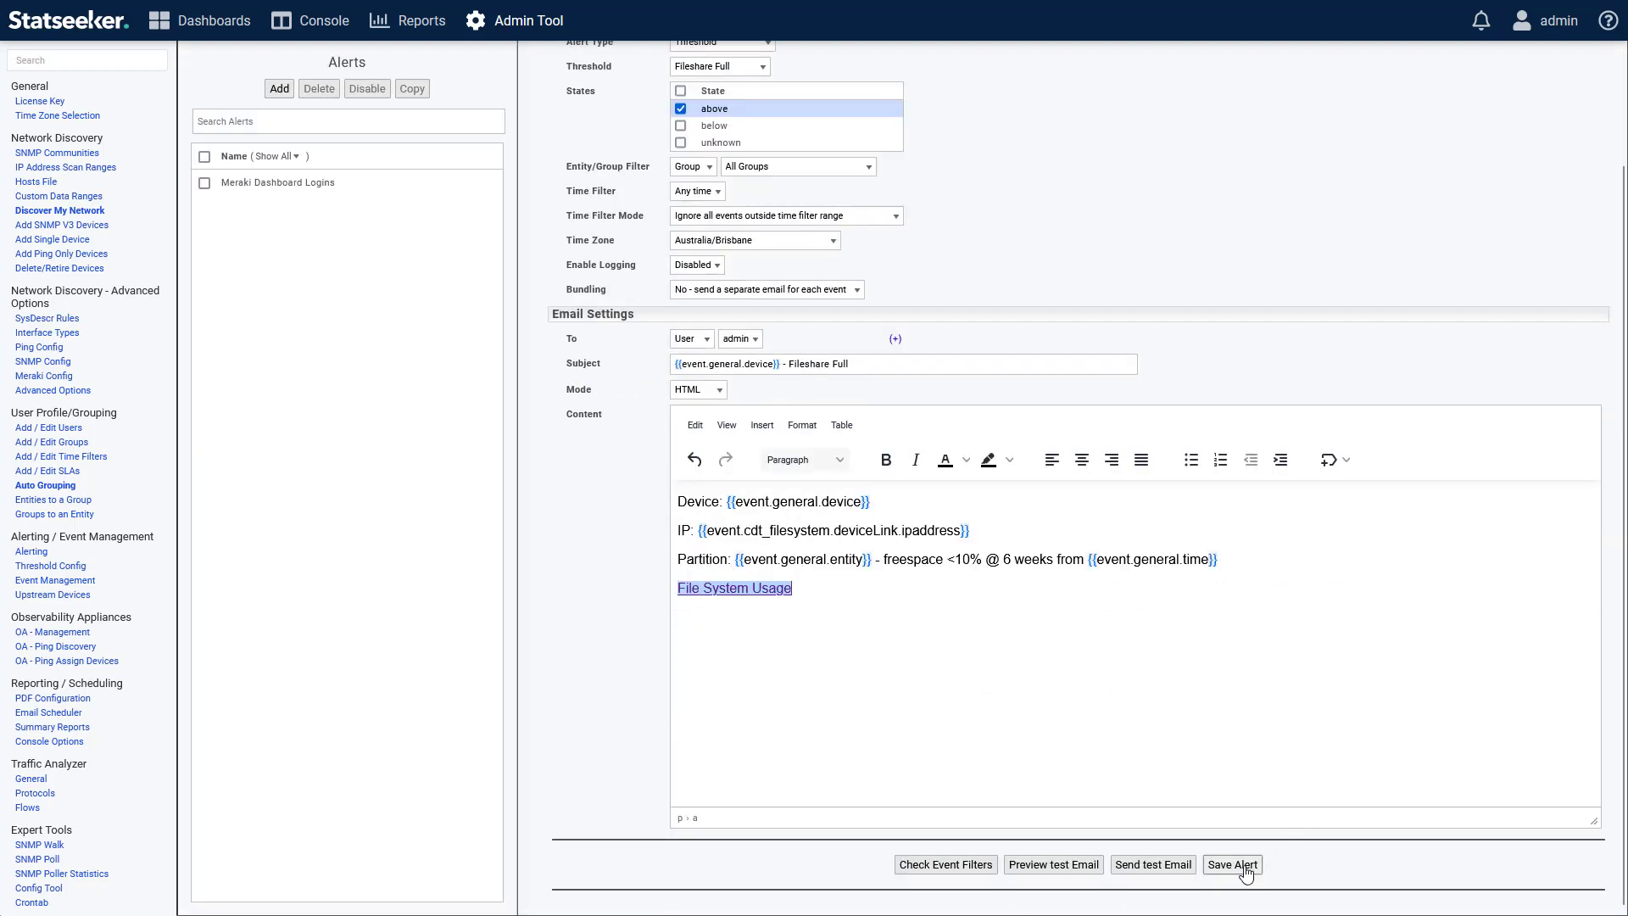
{"action": "left_click", "coordinate": [1247, 871]}
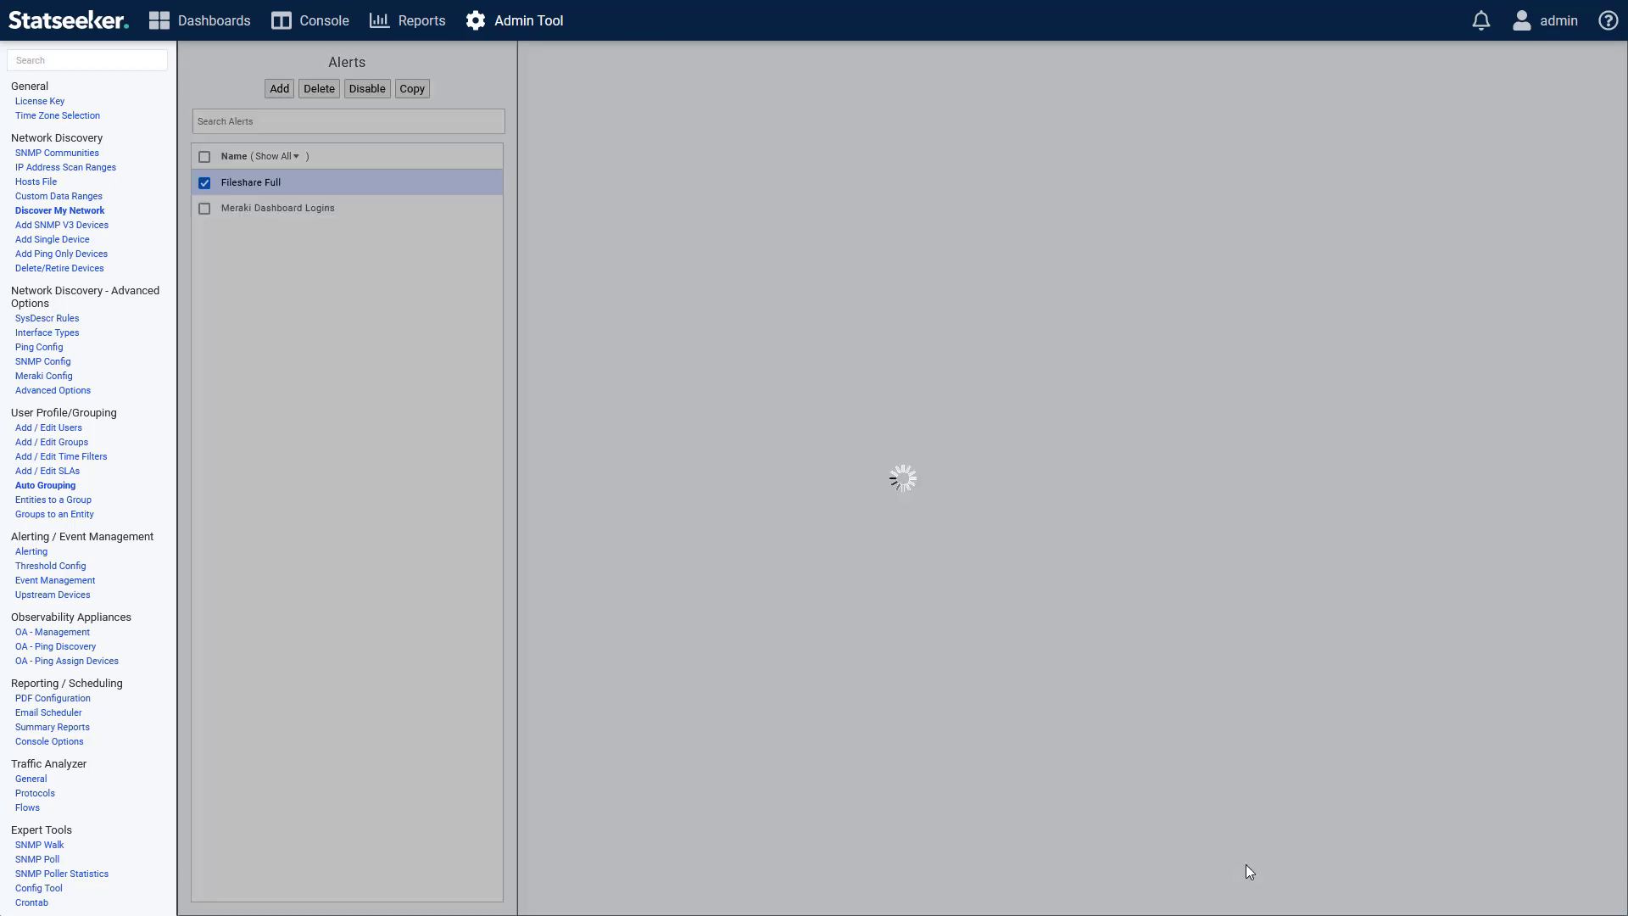